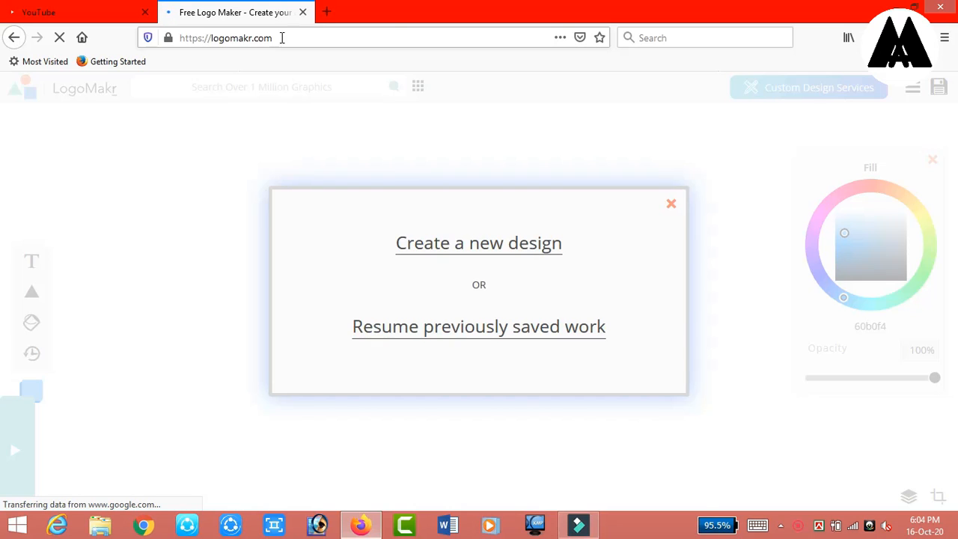
Dismiss the start dialog and search the graphics library for "tech"
click(671, 203)
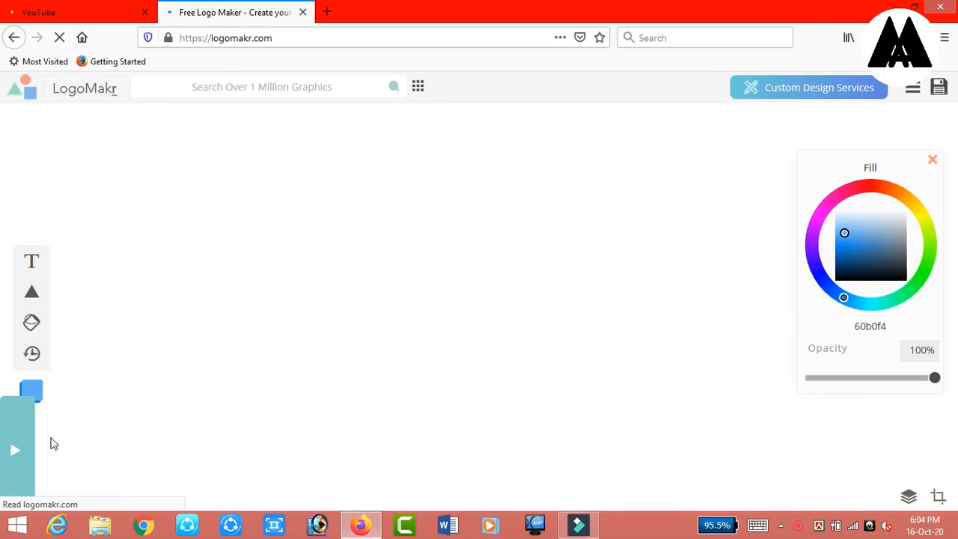
click(244, 86)
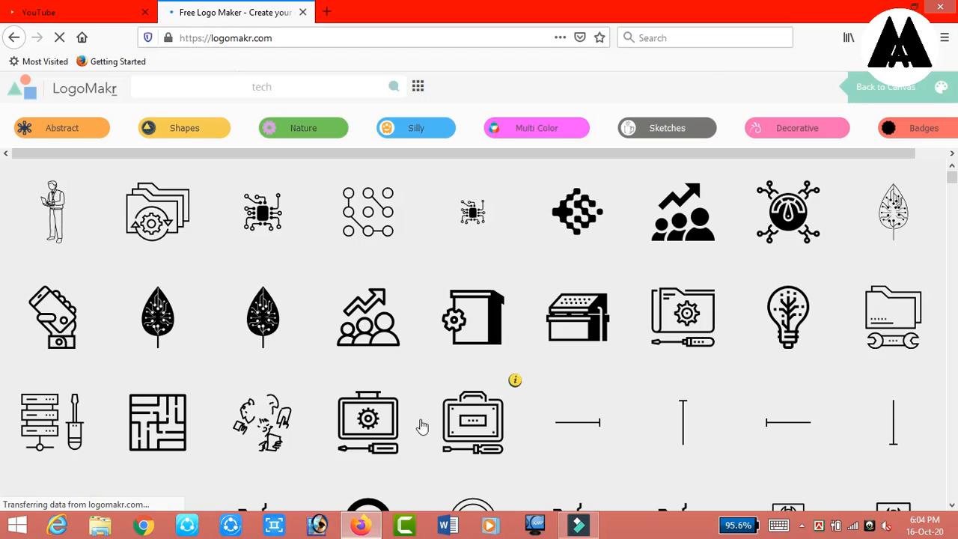
Browse the tech graphics for a suitable logo icon
scroll(735, 325, down, 1)
scroll(736, 326, down, 2)
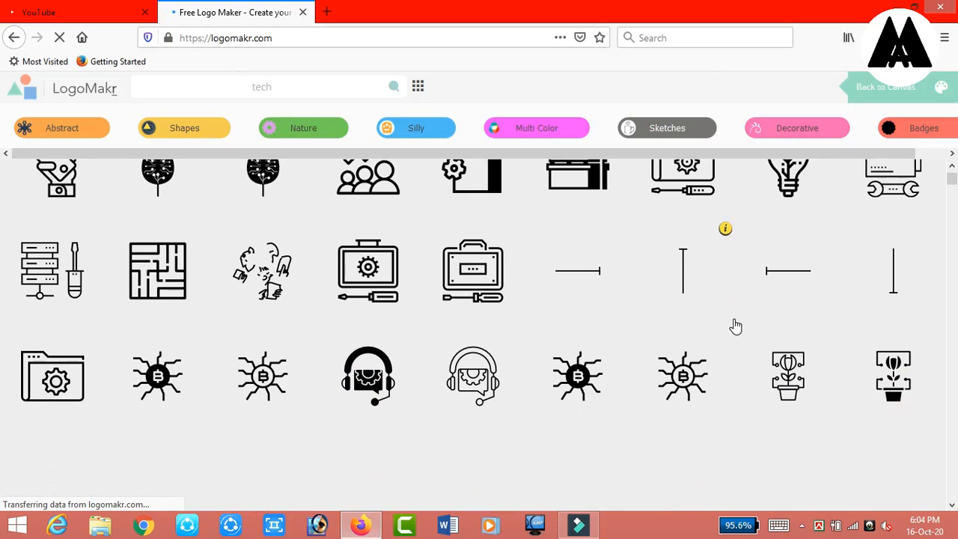
scroll(735, 326, down, 3)
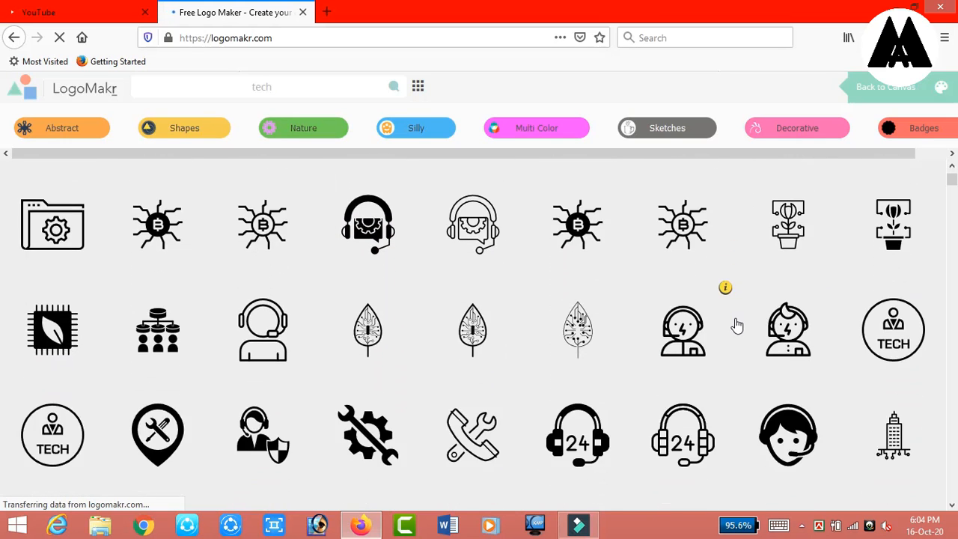
scroll(737, 325, down, 2)
scroll(737, 325, down, 3)
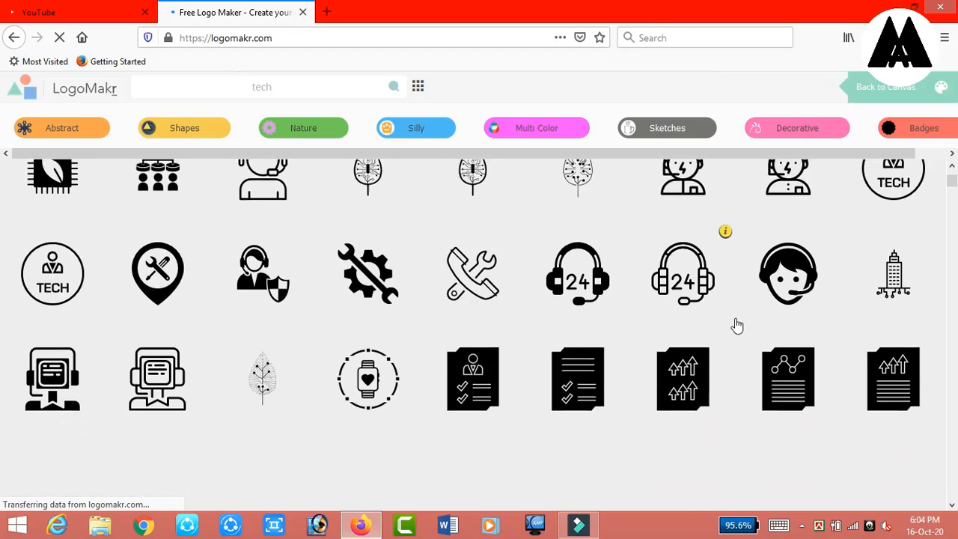
scroll(738, 325, down, 4)
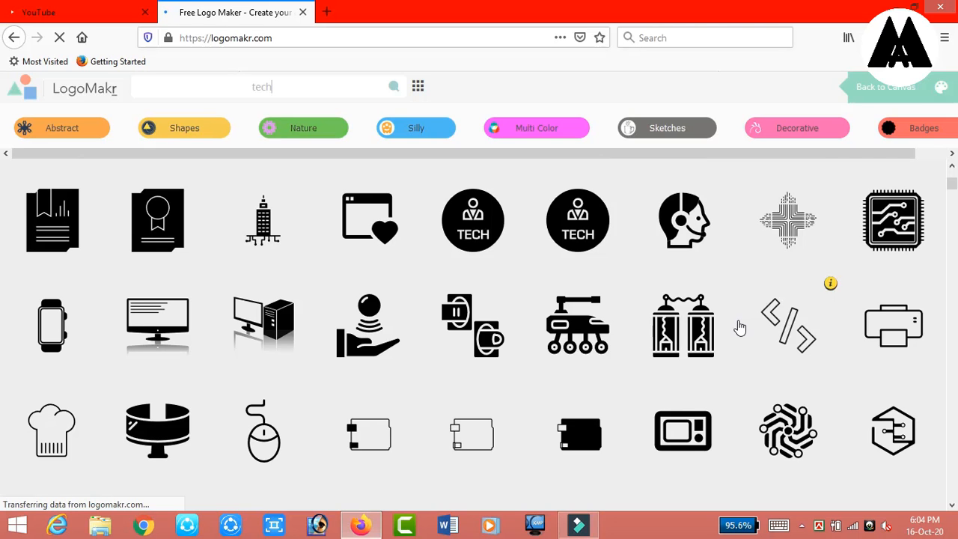
scroll(740, 326, down, 10)
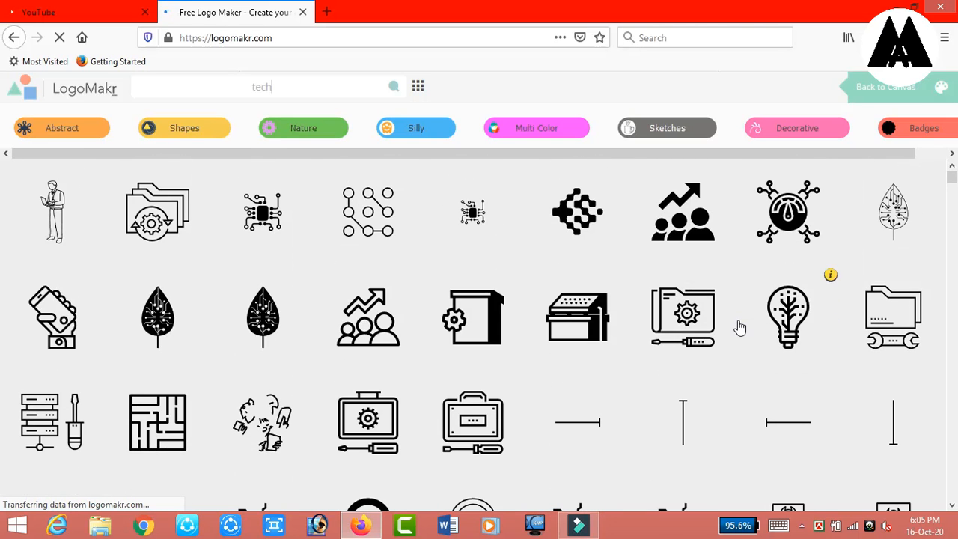
scroll(739, 326, down, 8)
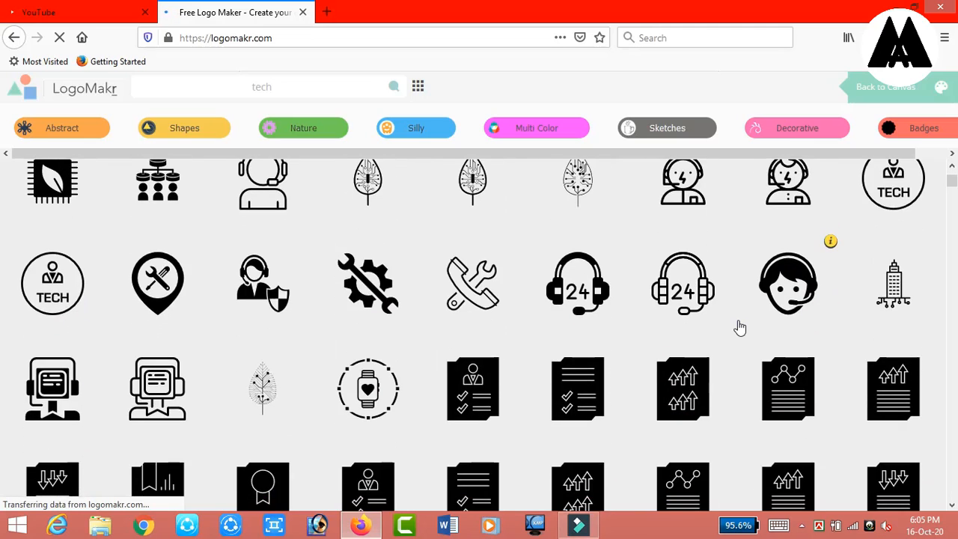
scroll(740, 327, down, 8)
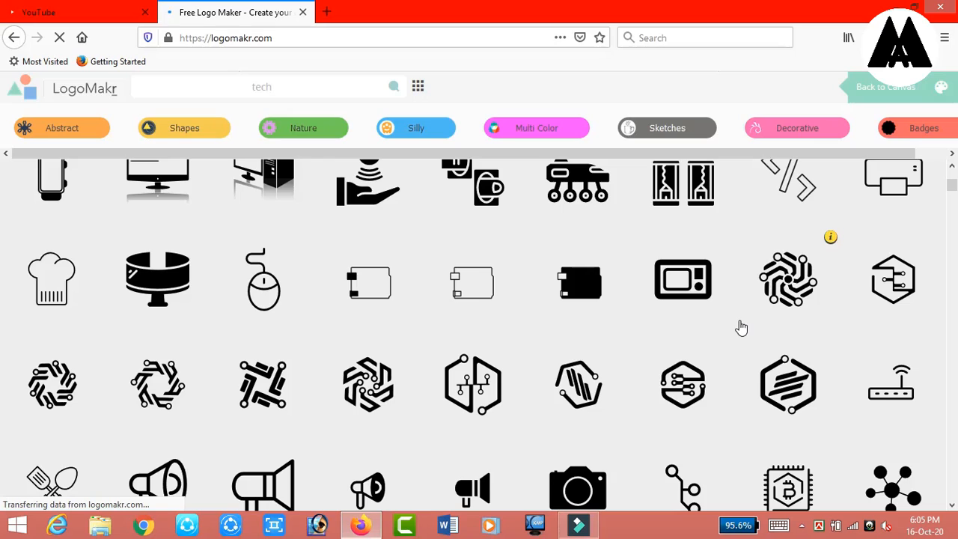
scroll(741, 328, down, 5)
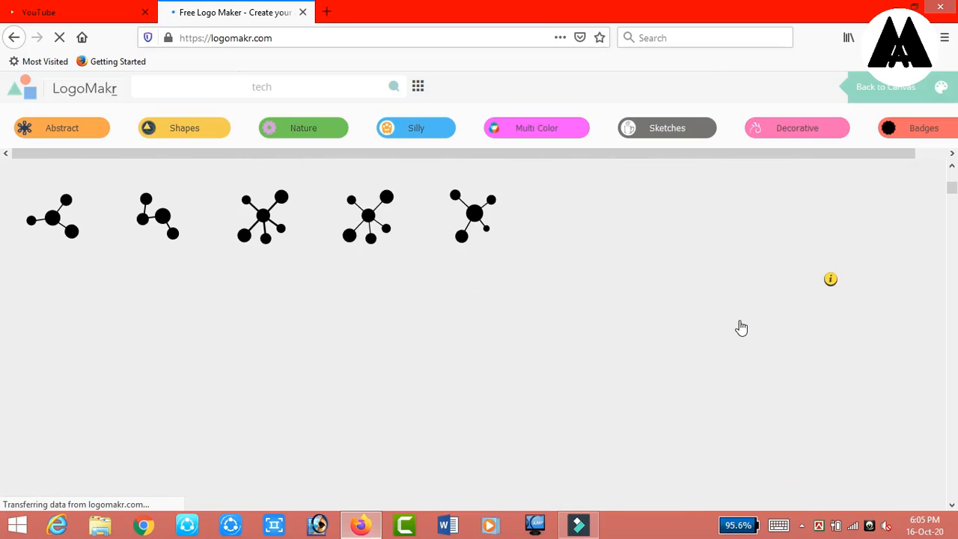
scroll(741, 327, up, 5)
scroll(741, 328, up, 5)
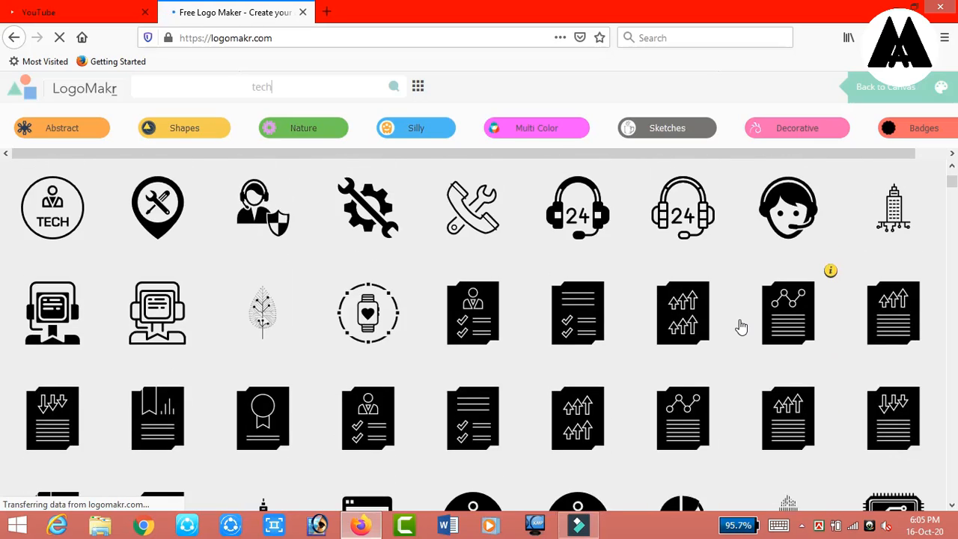
scroll(741, 327, up, 1)
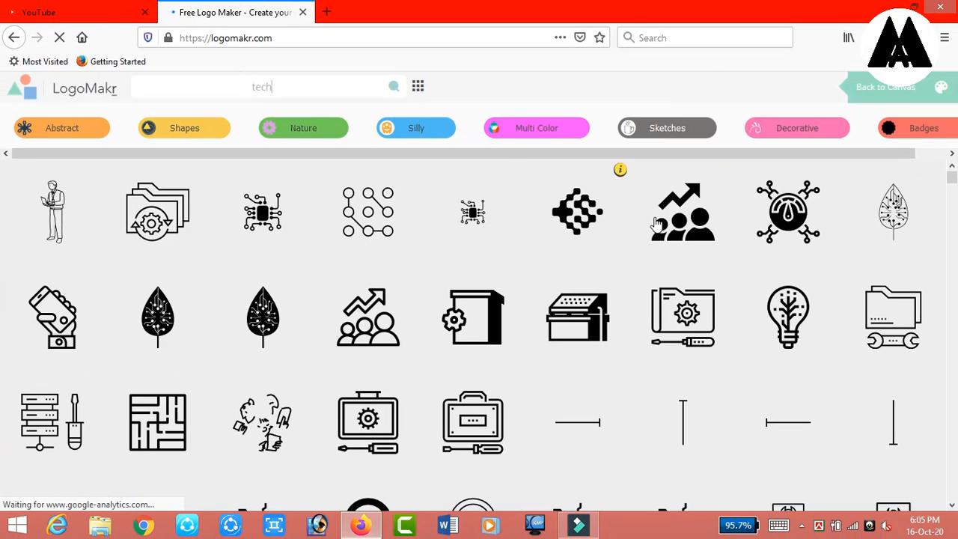
Add the gauge graphic with circuit branches, place it in the upper middle of the canvas and enlarge it slightly
click(795, 217)
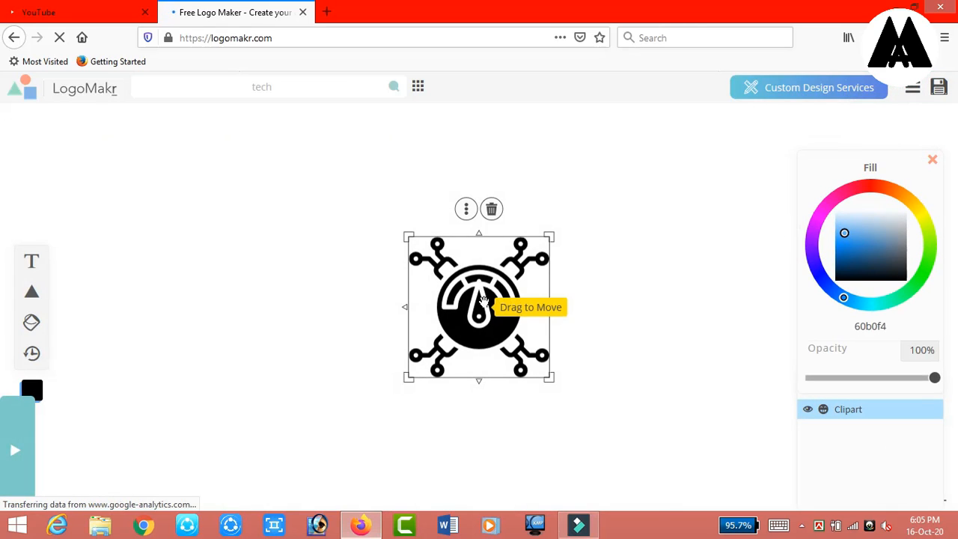
drag(483, 300, 448, 215)
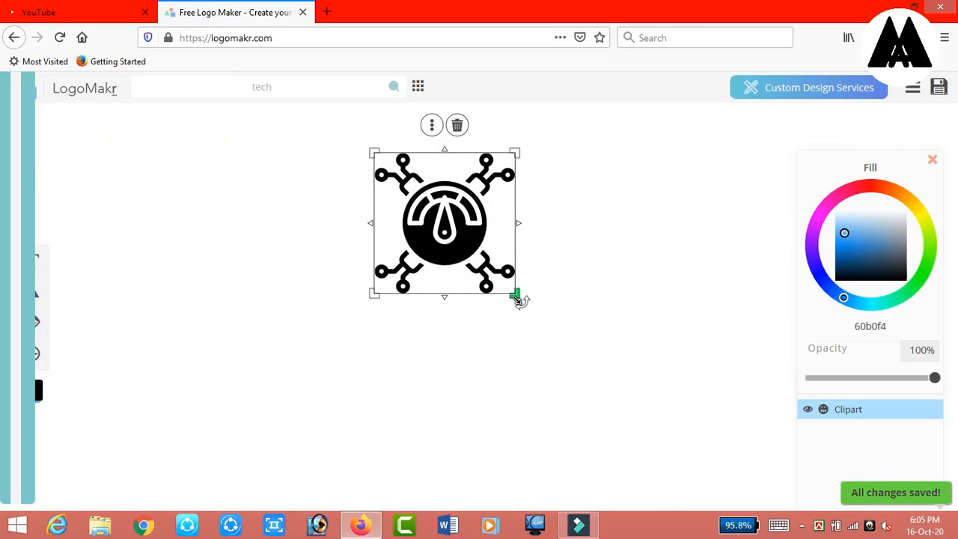
mouse_move(516, 298)
mouse_down()
mouse_move(455, 233)
mouse_move(524, 301)
mouse_up()
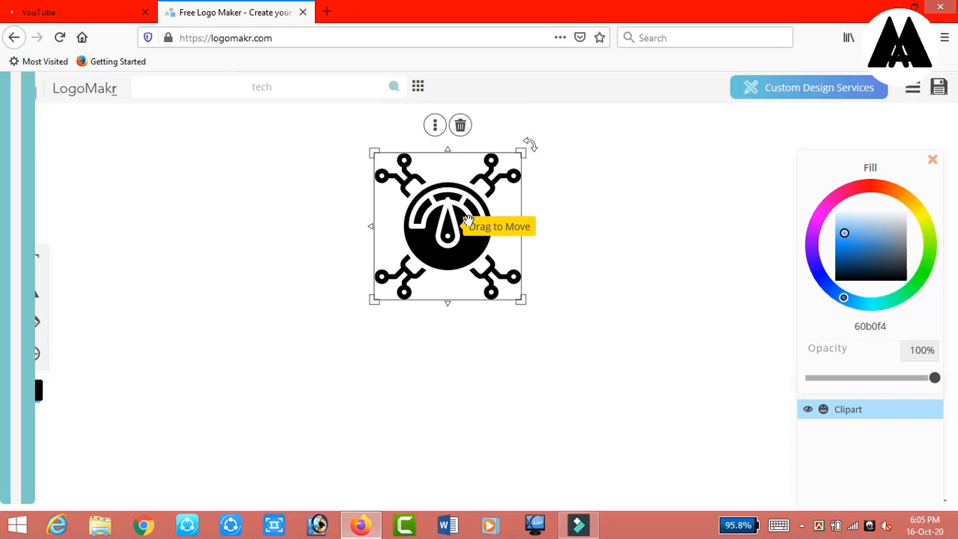
drag(468, 218, 481, 234)
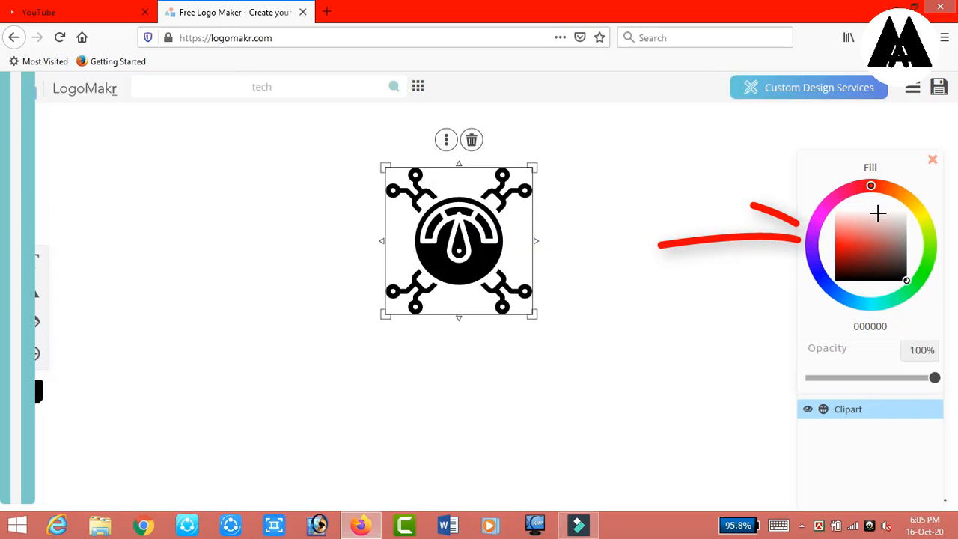
Recolor the gauge graphic with the orange fill ff9f00
mouse_move(868, 214)
mouse_down()
mouse_move(858, 222)
mouse_move(876, 253)
mouse_move(887, 239)
mouse_up()
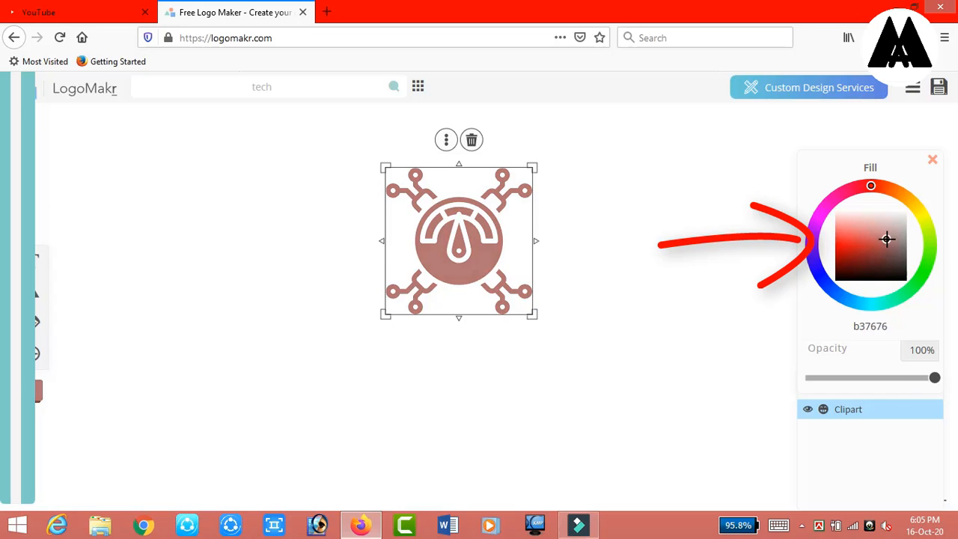
mouse_move(871, 186)
mouse_down()
mouse_move(916, 201)
mouse_move(898, 195)
mouse_move(908, 196)
mouse_up()
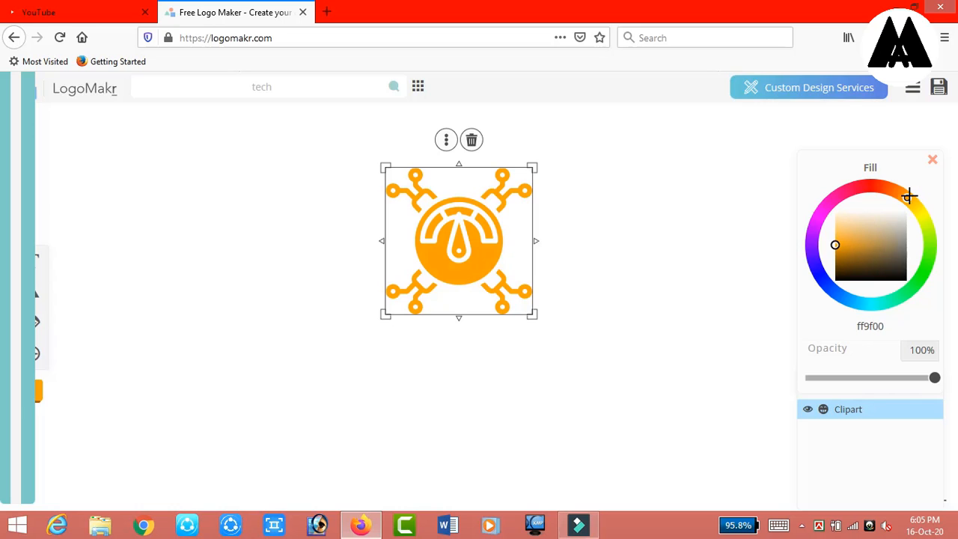
Try a dark background behind the orange graphic and undo it
right_click(645, 218)
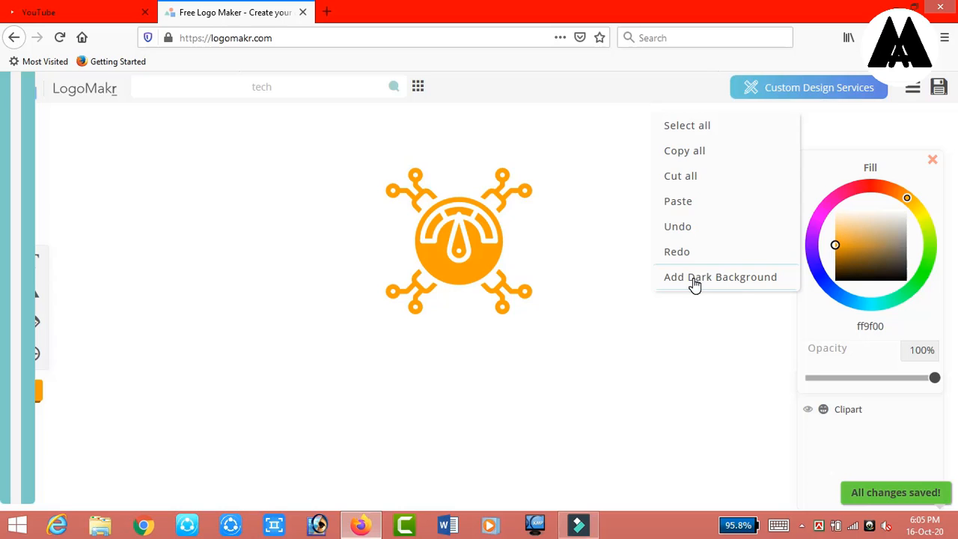
click(694, 283)
click(492, 237)
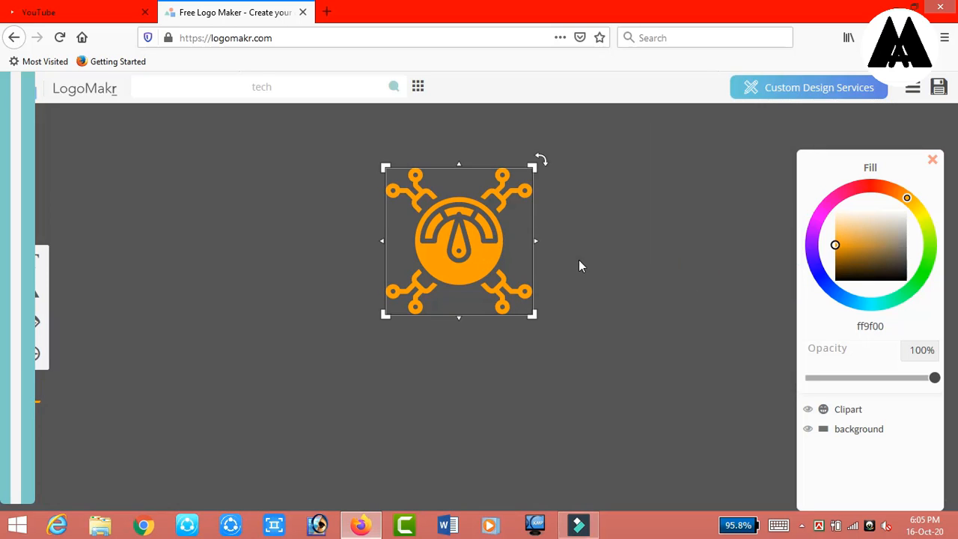
right_click(617, 224)
click(661, 236)
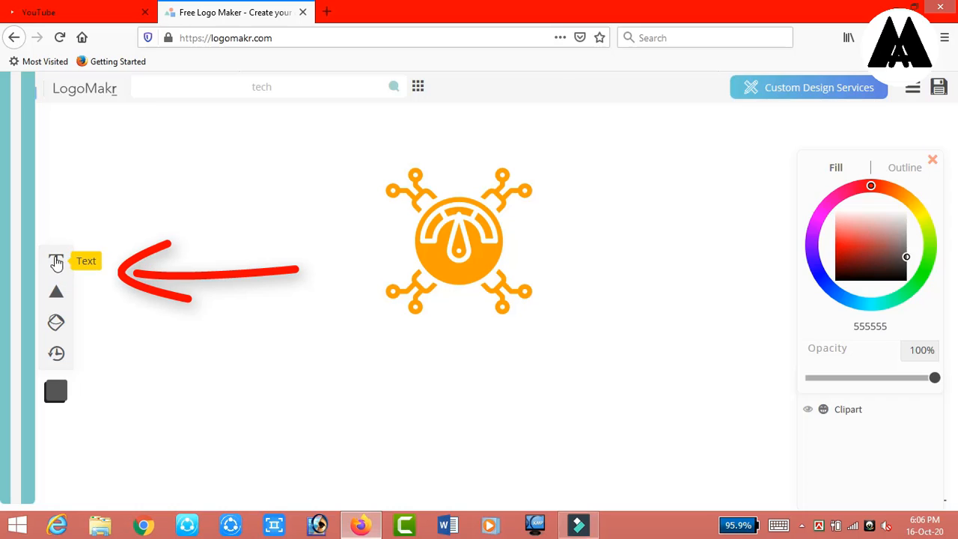
Add a text object and move it just below the gauge graphic
click(58, 264)
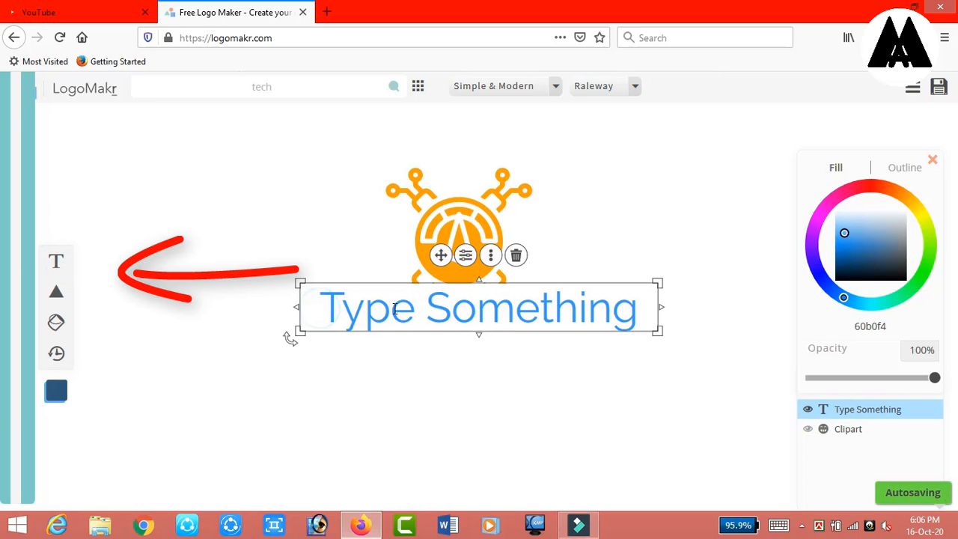
click(439, 305)
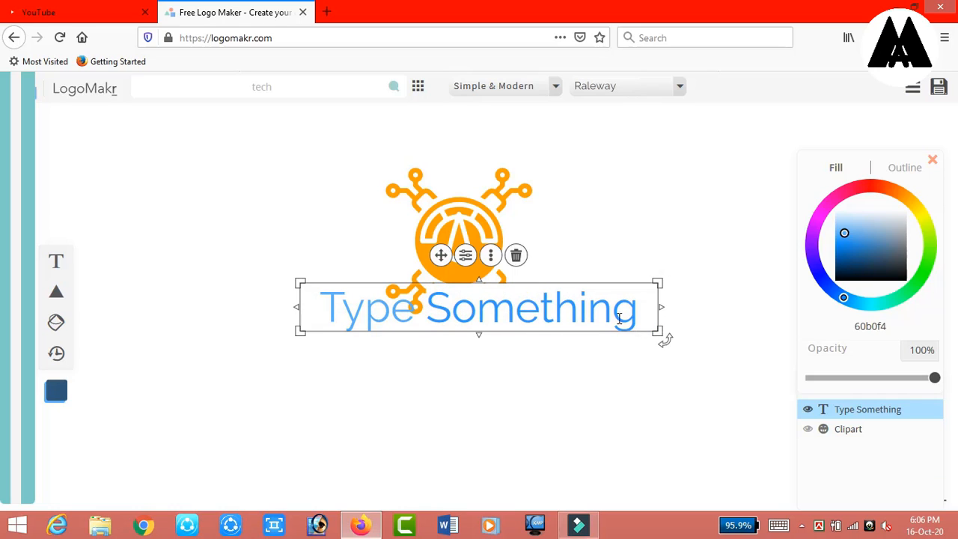
drag(610, 285, 552, 336)
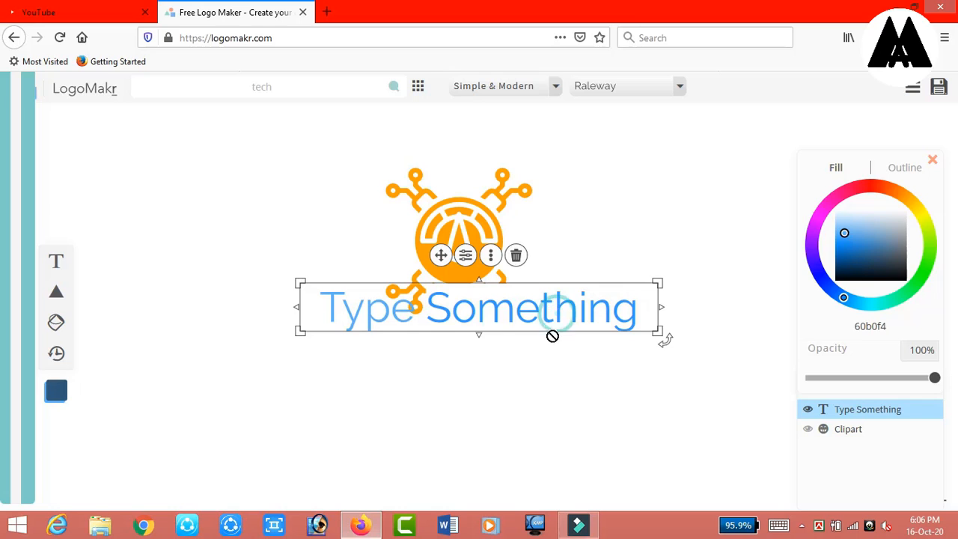
click(454, 380)
drag(492, 319, 492, 363)
click(513, 357)
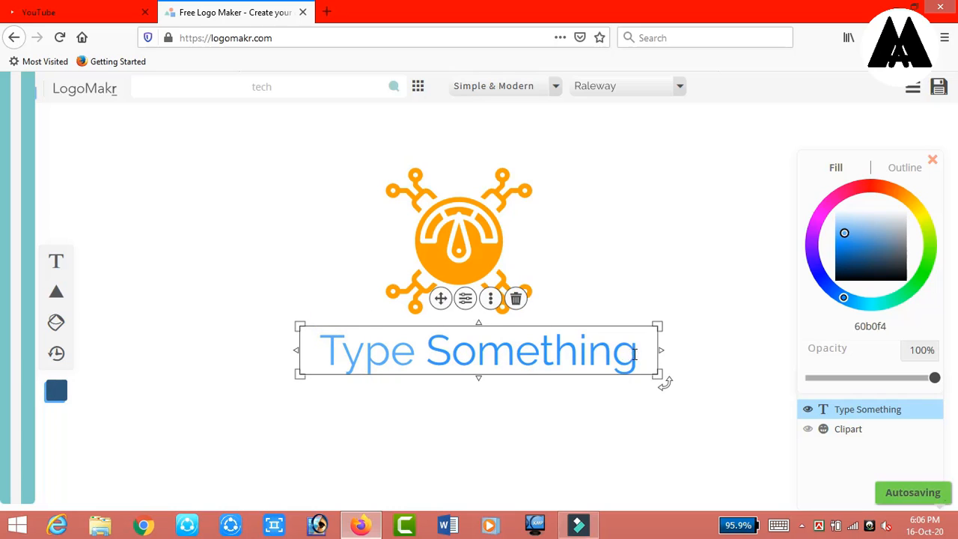
Replace the placeholder text with "ASA" and "Technical tips" on two lines, and enlarge the text box slightly
click(422, 354)
key(BackSpace)
click(435, 354)
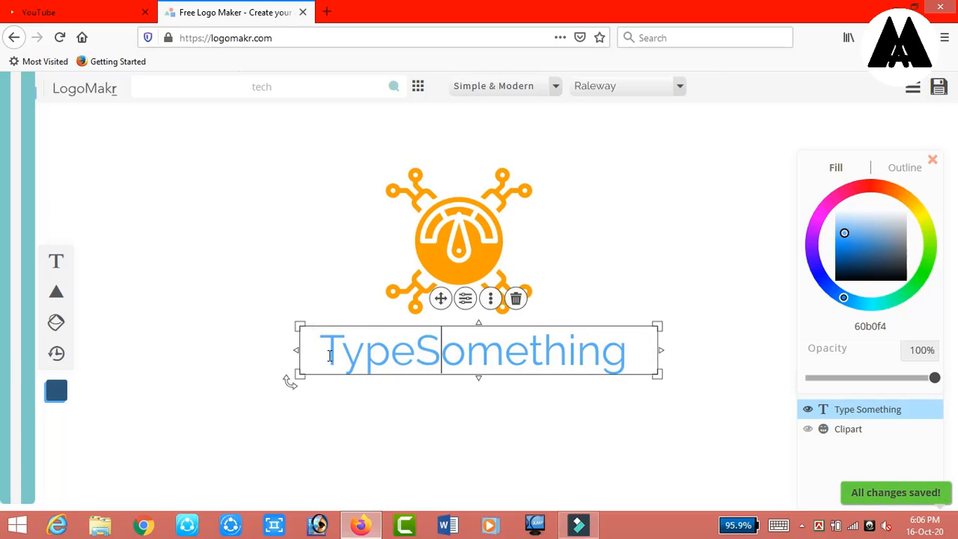
drag(319, 355, 624, 365)
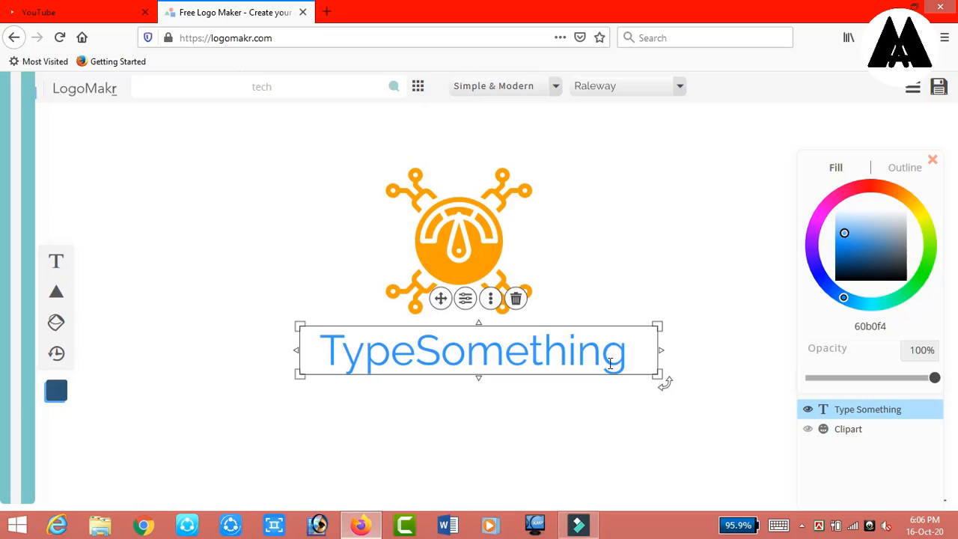
key(BackSpace)
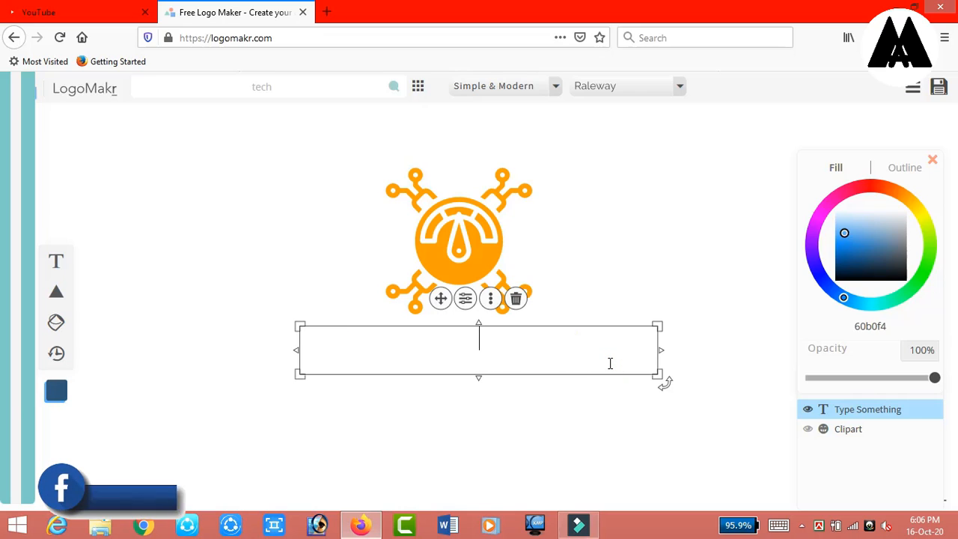
text(asa)
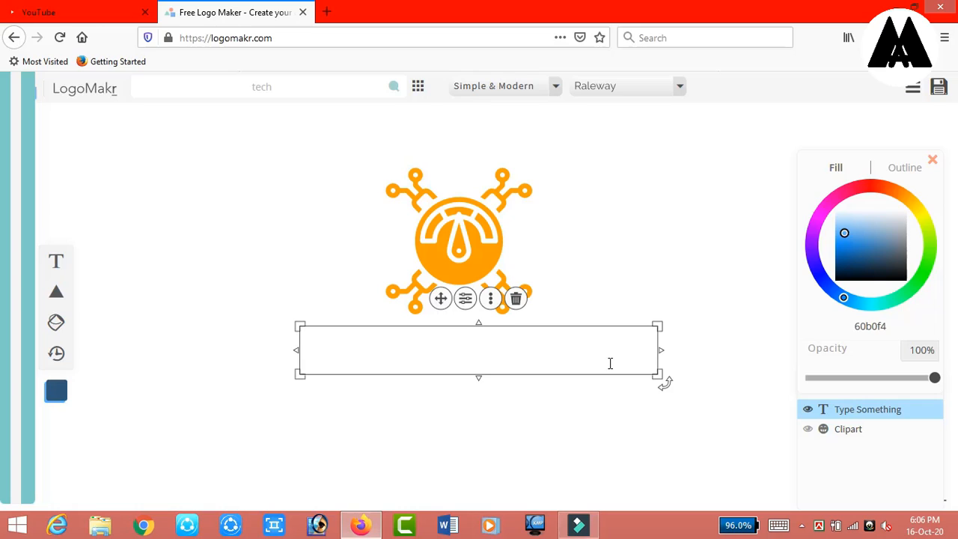
click(610, 364)
key(Return)
text(Technical tips)
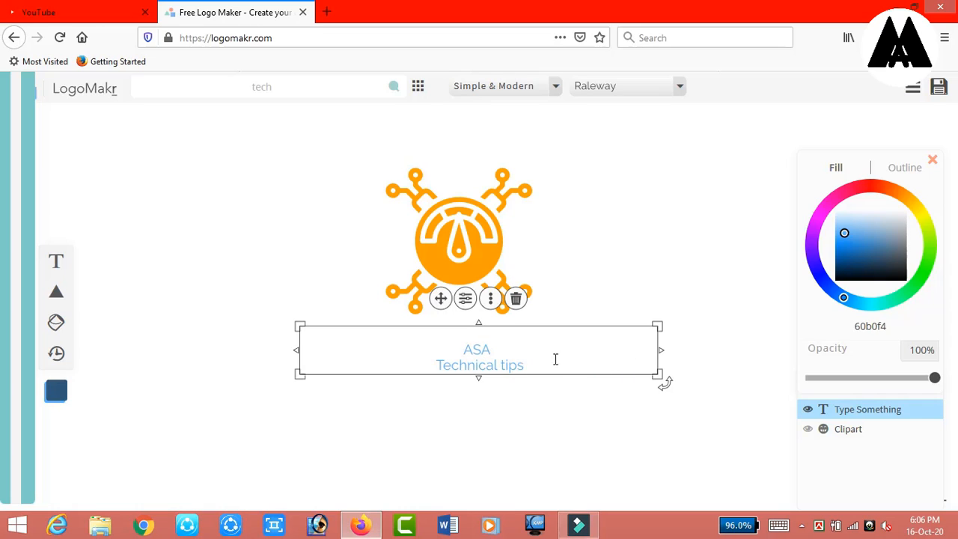
drag(657, 374, 668, 397)
Join the two text lines and capitalize the last word so the title reads "ASA Technical Tips"
click(572, 386)
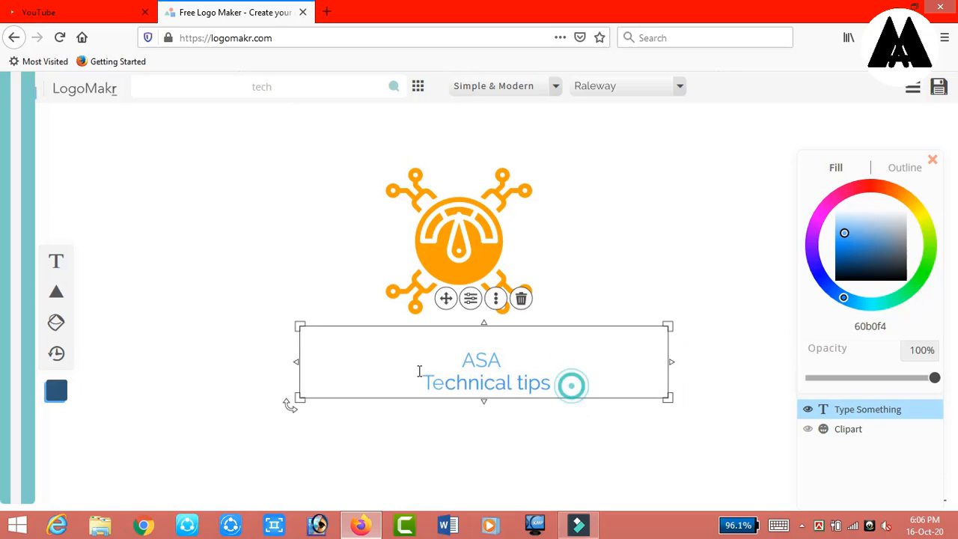
click(529, 357)
click(422, 380)
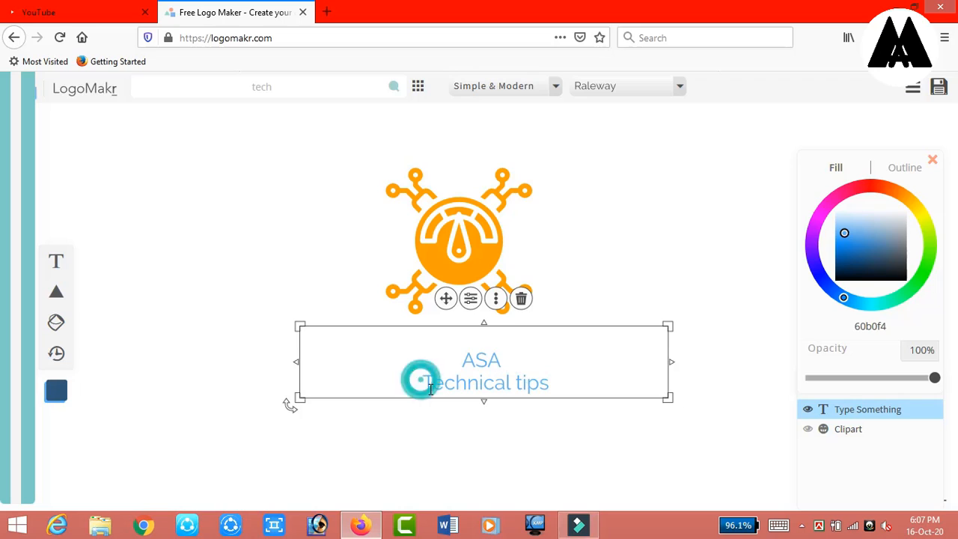
click(461, 367)
click(422, 379)
key(BackSpace)
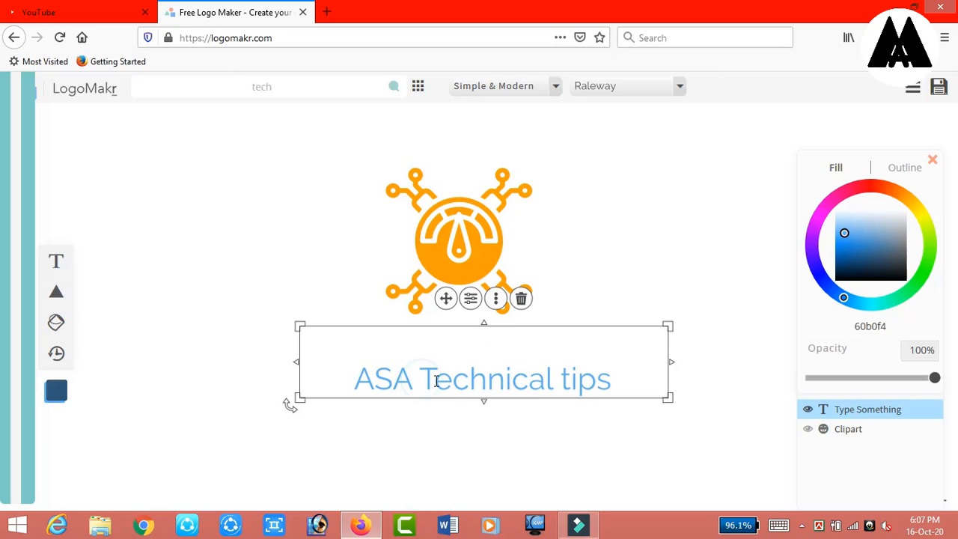
click(565, 379)
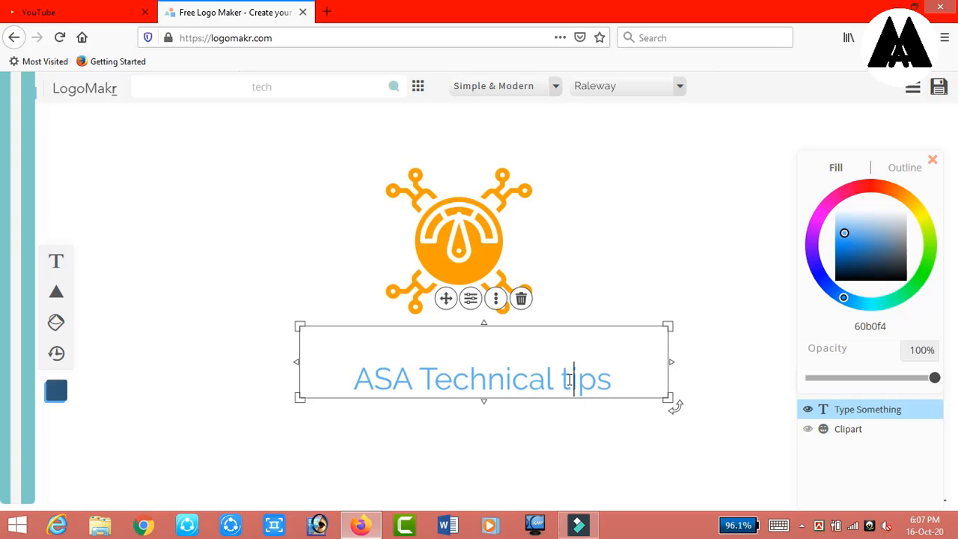
key(BackSpace)
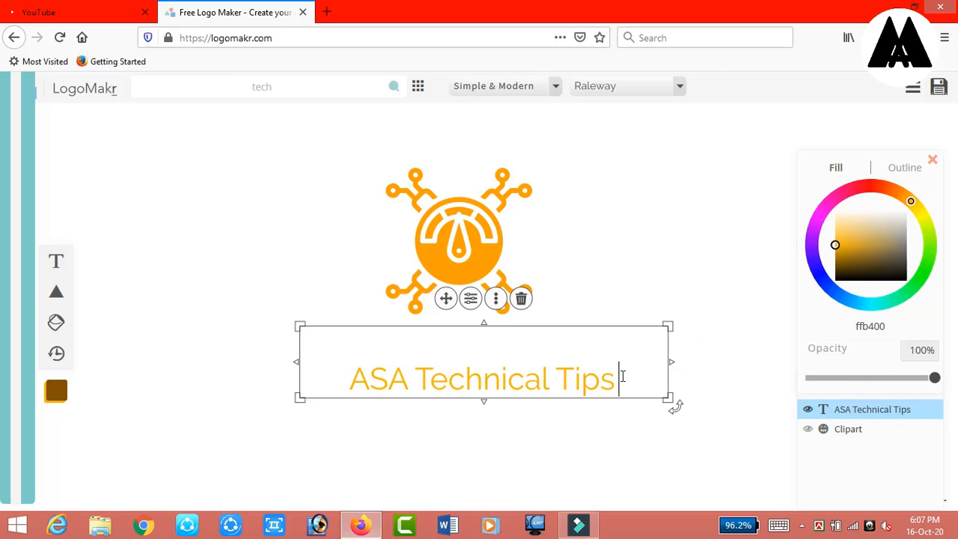
Set the title's font to Arvo from the Designer Picks category
click(528, 90)
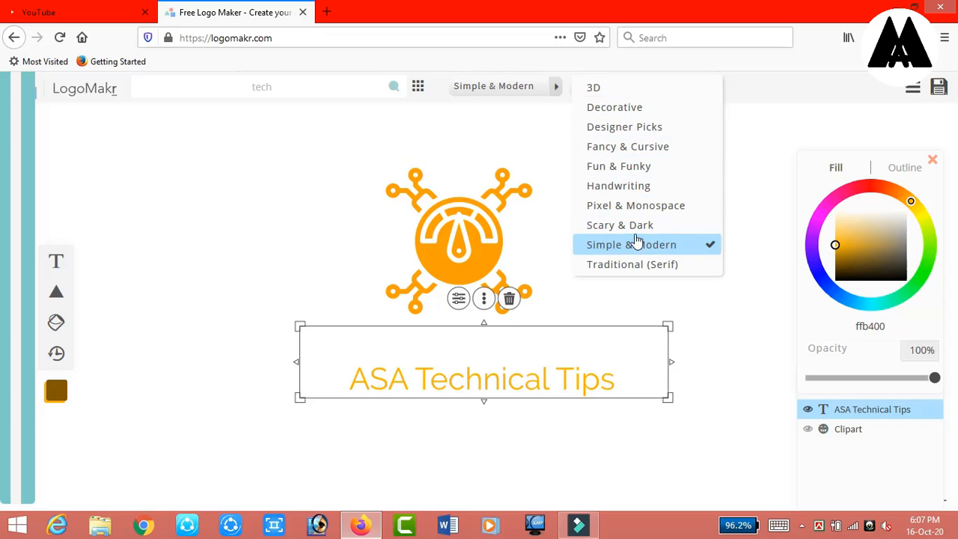
click(648, 130)
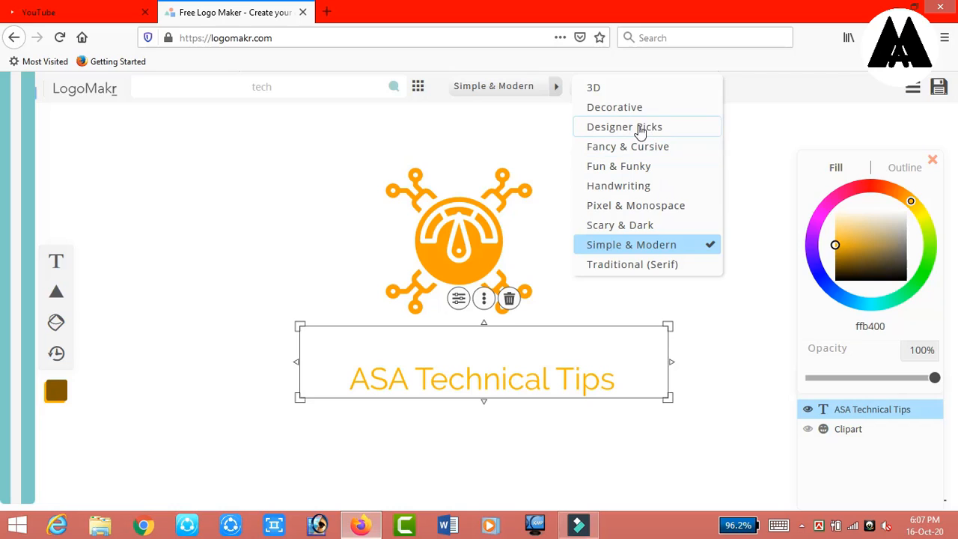
click(652, 128)
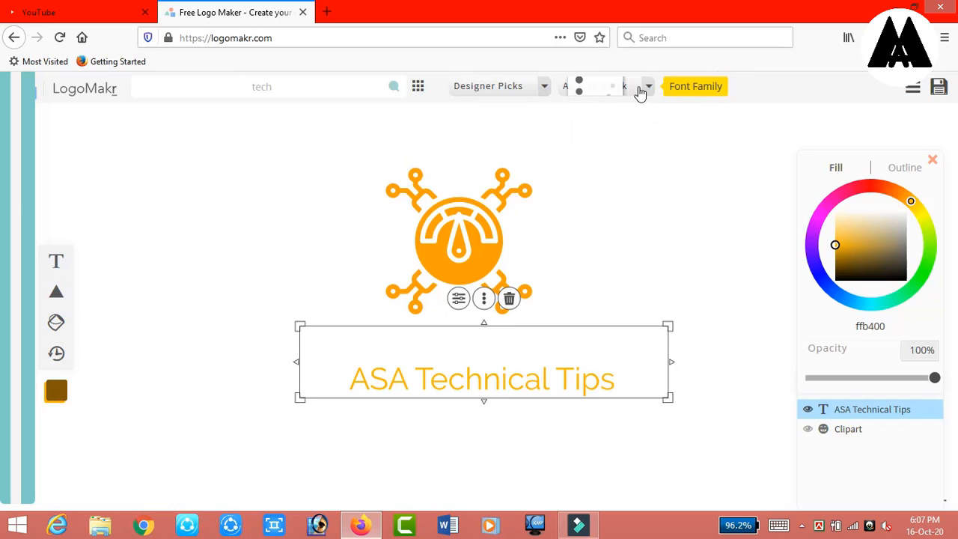
click(648, 86)
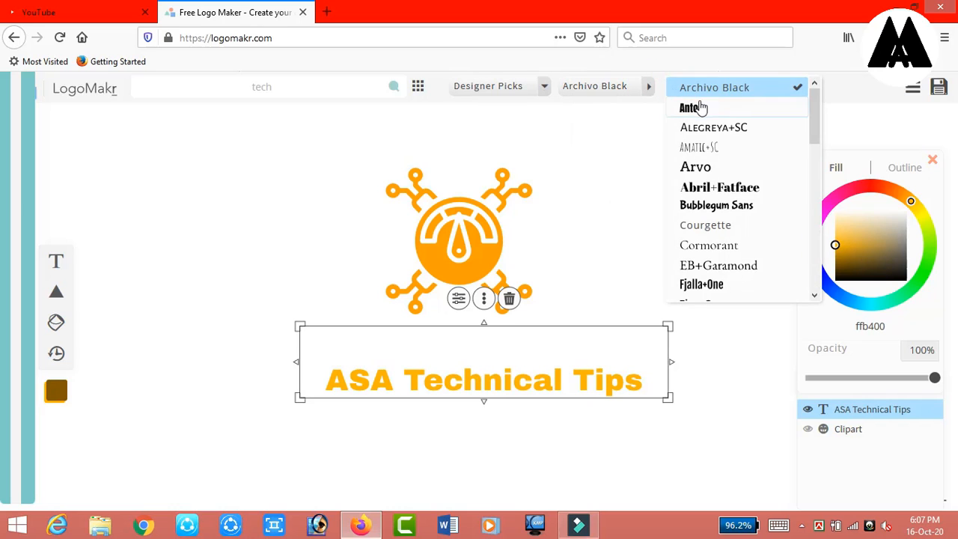
click(702, 168)
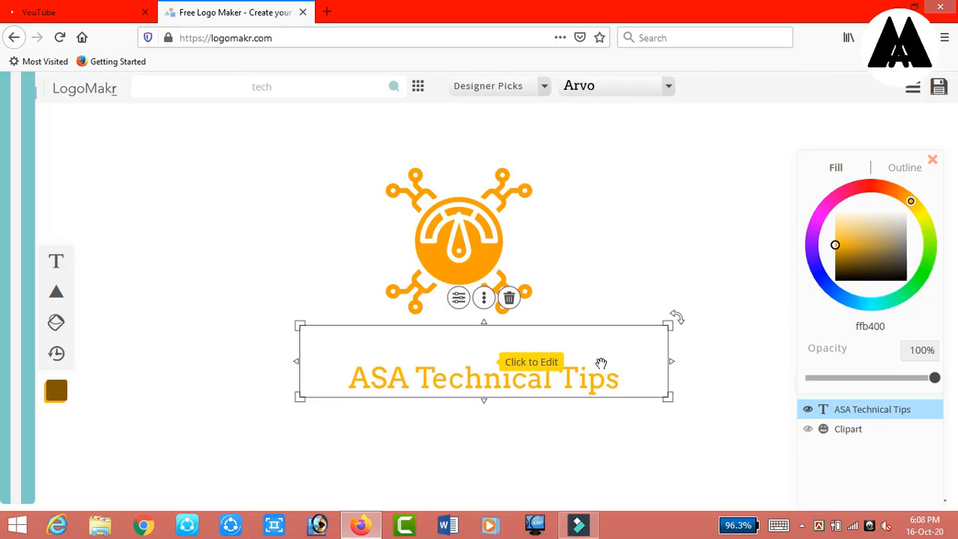
Center the title closely beneath the gauge graphic and enlarge it slightly
drag(561, 360, 530, 322)
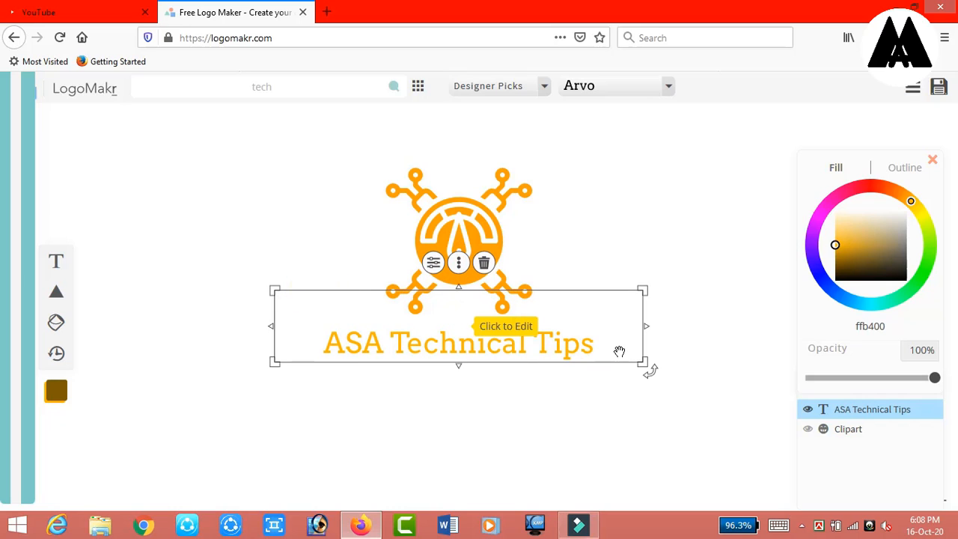
drag(646, 364, 624, 333)
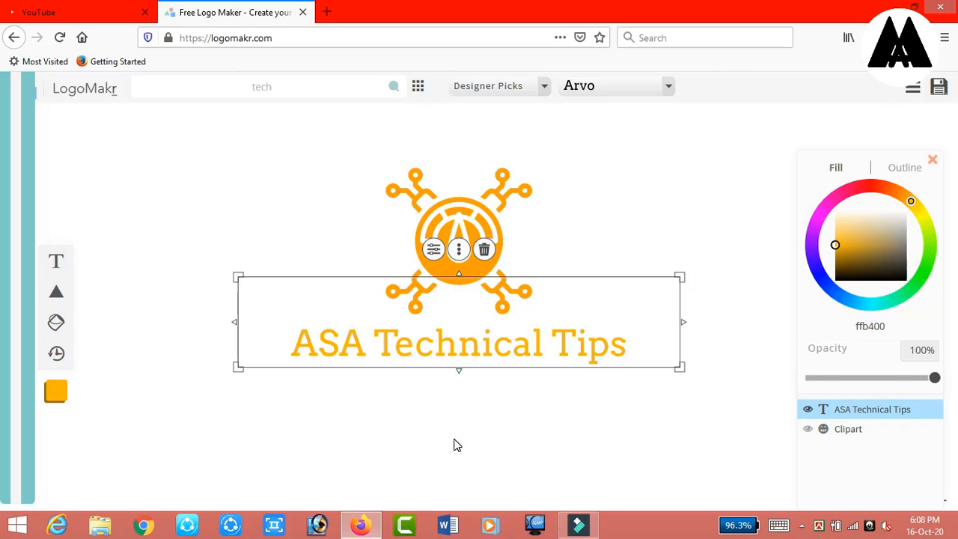
click(452, 442)
Add a second text object and place it directly below the title
click(55, 261)
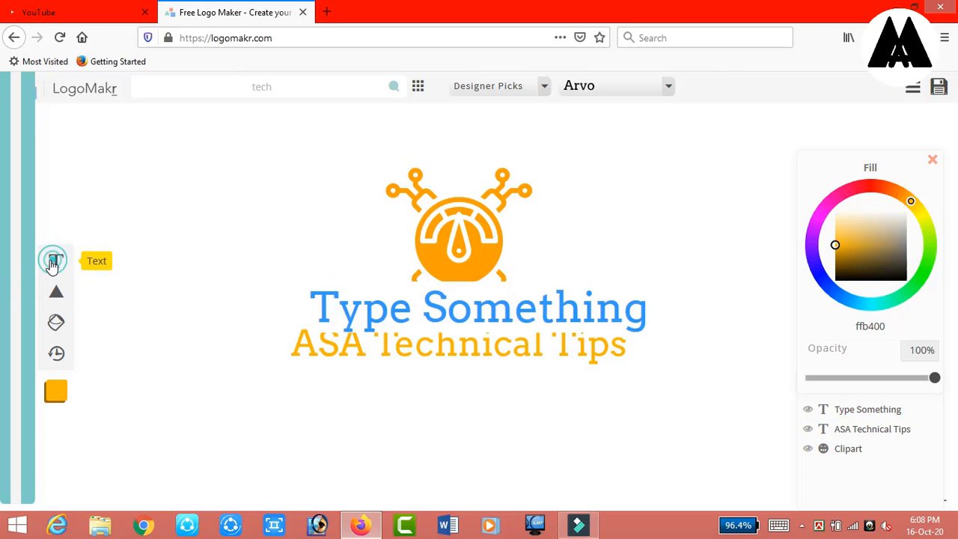
click(584, 428)
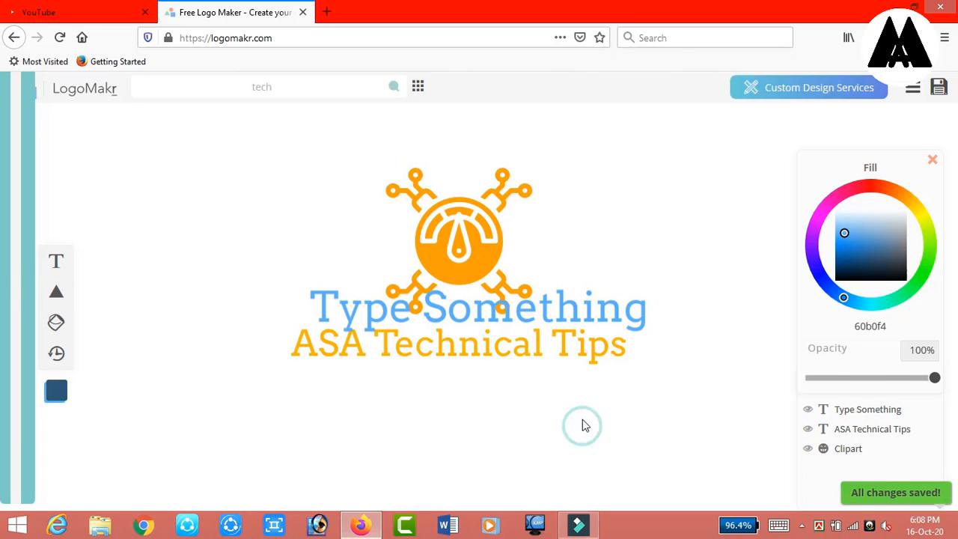
drag(574, 335, 592, 407)
click(626, 399)
Replace the second text's placeholder with "Best Tips For You..."
click(422, 404)
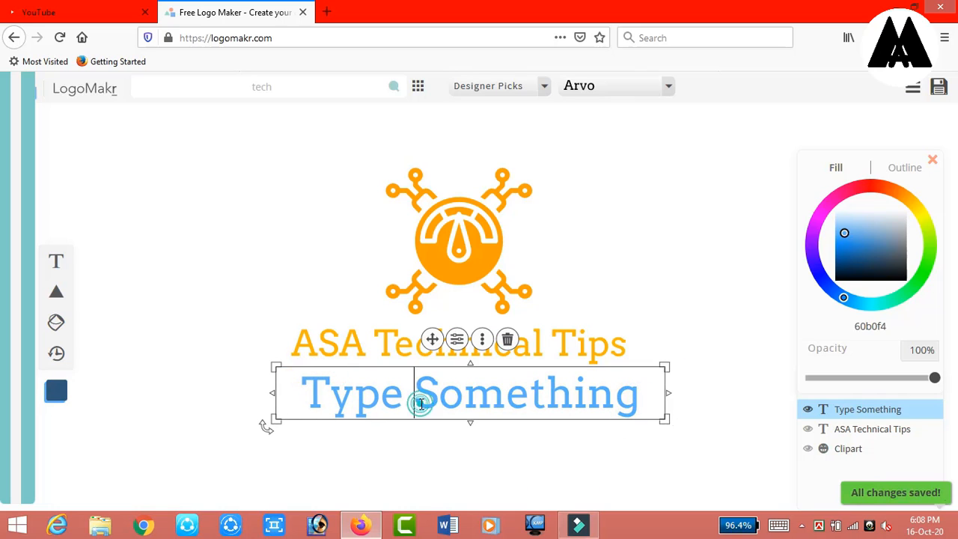
key(ctrl+a)
key(BackSpace)
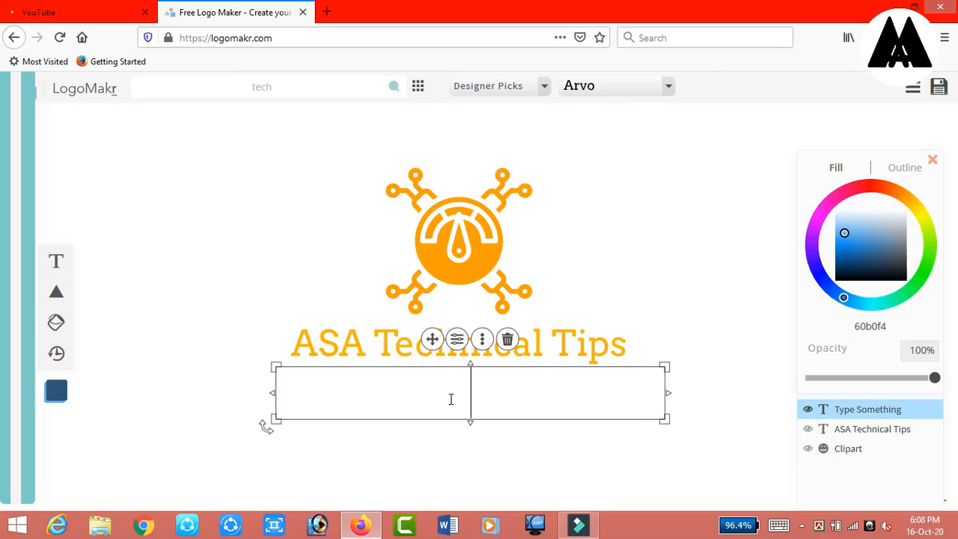
text(Best Y)
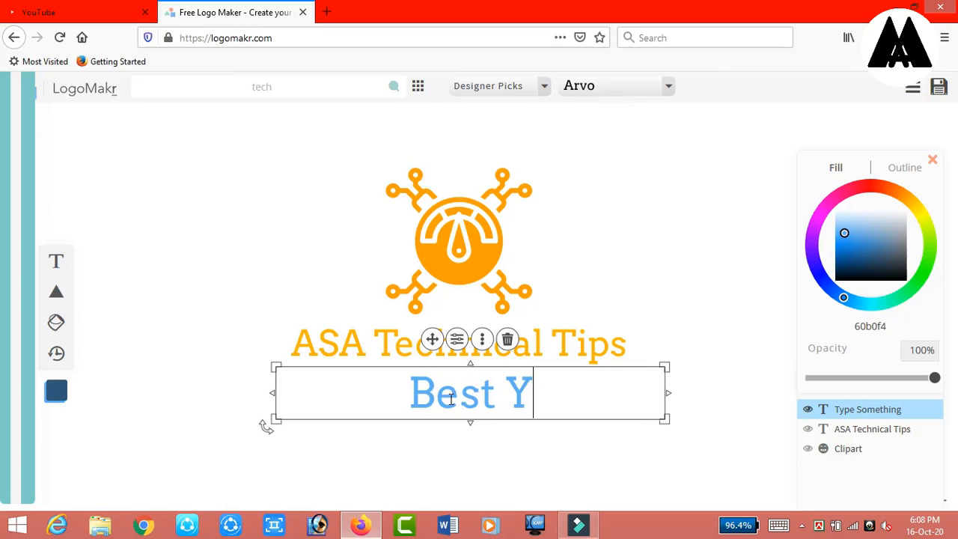
key(BackSpace)
text(Tips)
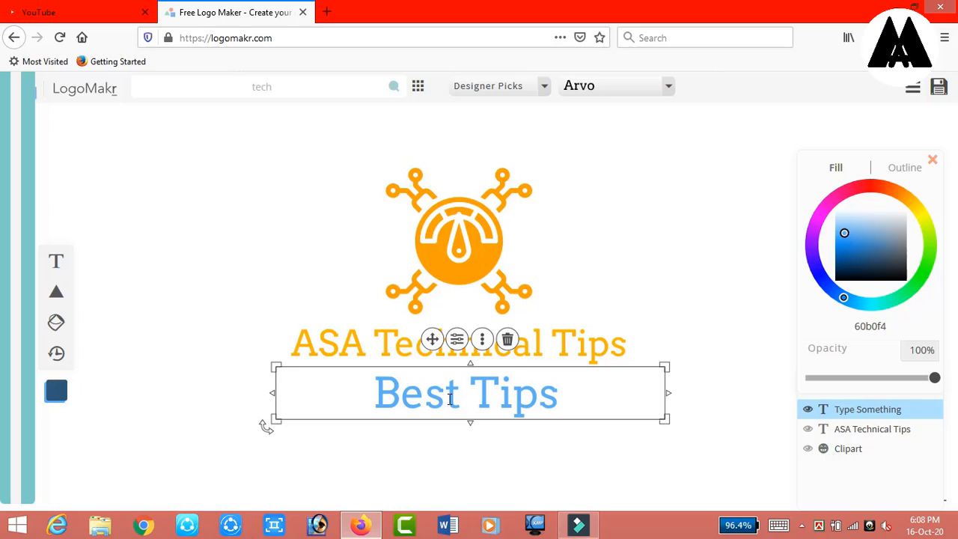
text( For You...)
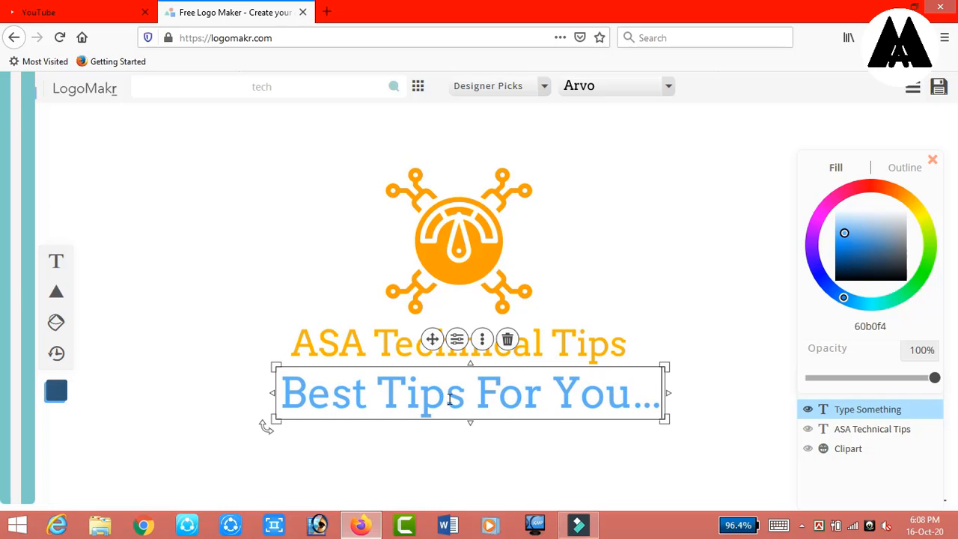
Shrink the tagline to a small line and center it under the title
drag(665, 420, 487, 383)
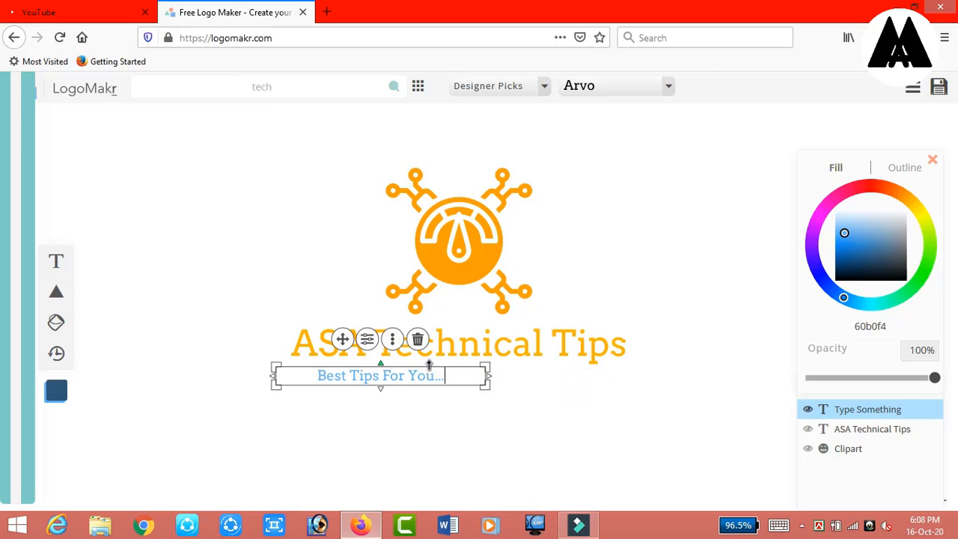
click(459, 424)
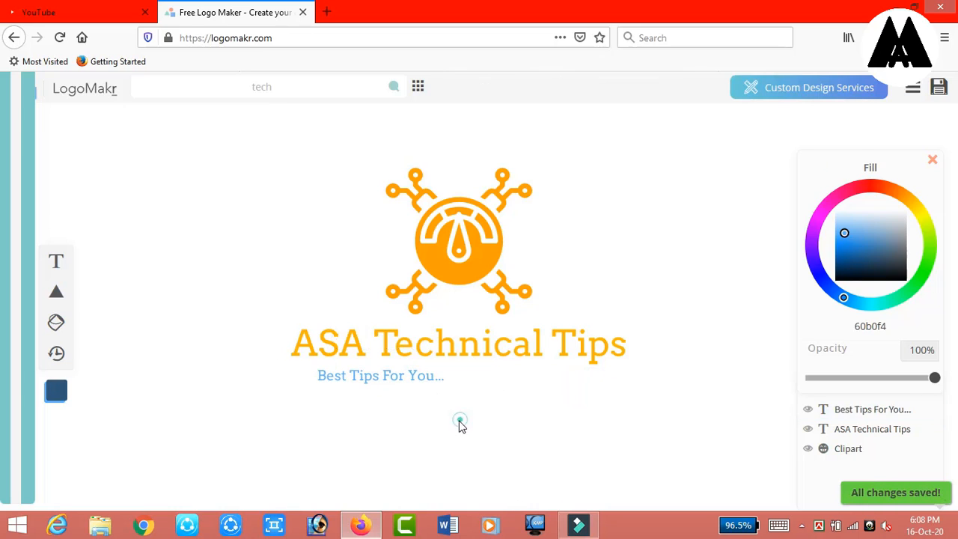
drag(416, 376, 500, 378)
click(577, 413)
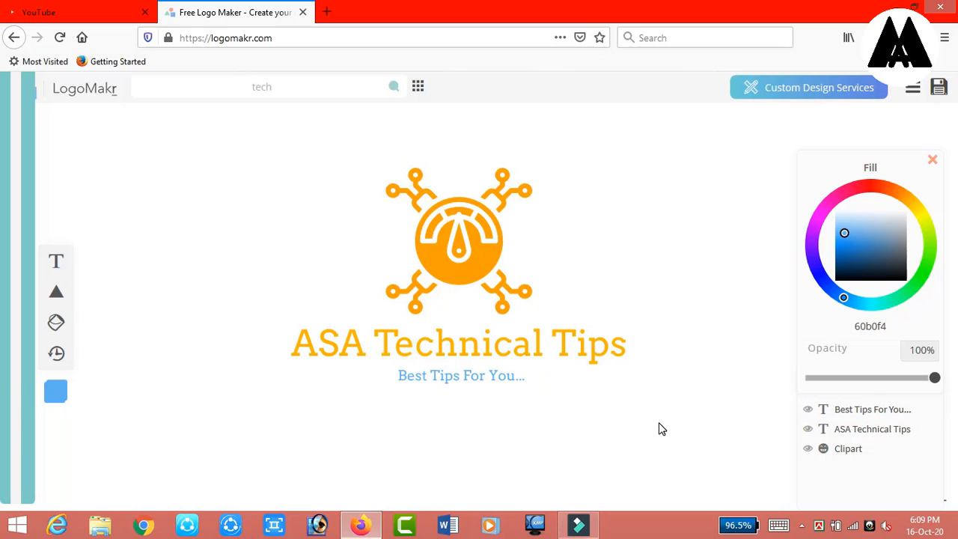
Recolor the tagline to the orange-red ff4d00
click(496, 377)
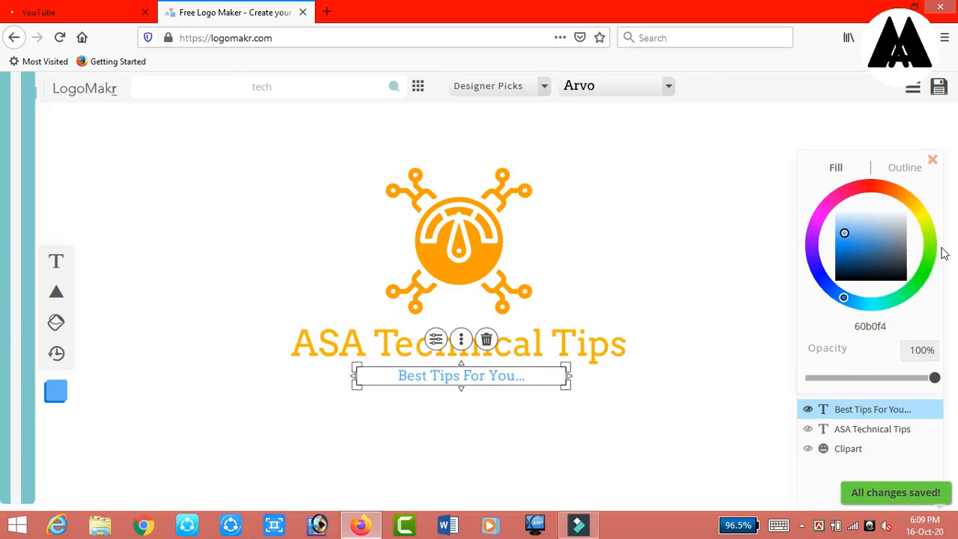
drag(884, 237, 884, 251)
drag(919, 200, 889, 191)
click(712, 233)
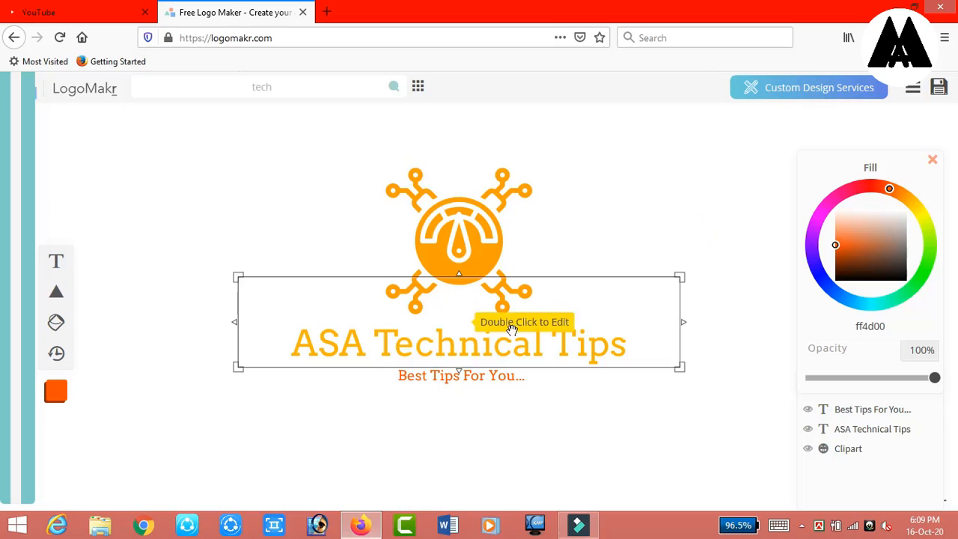
Try a dark gray background behind the whole logo
right_click(649, 223)
click(677, 277)
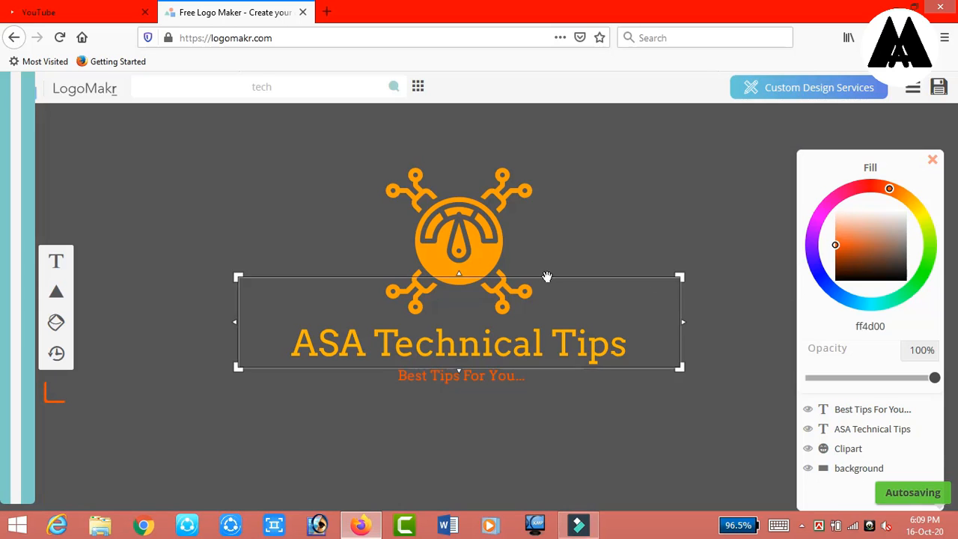
Shrink the gauge graphic to about 179 by 179 px and center it above the title
click(468, 273)
drag(388, 166, 410, 188)
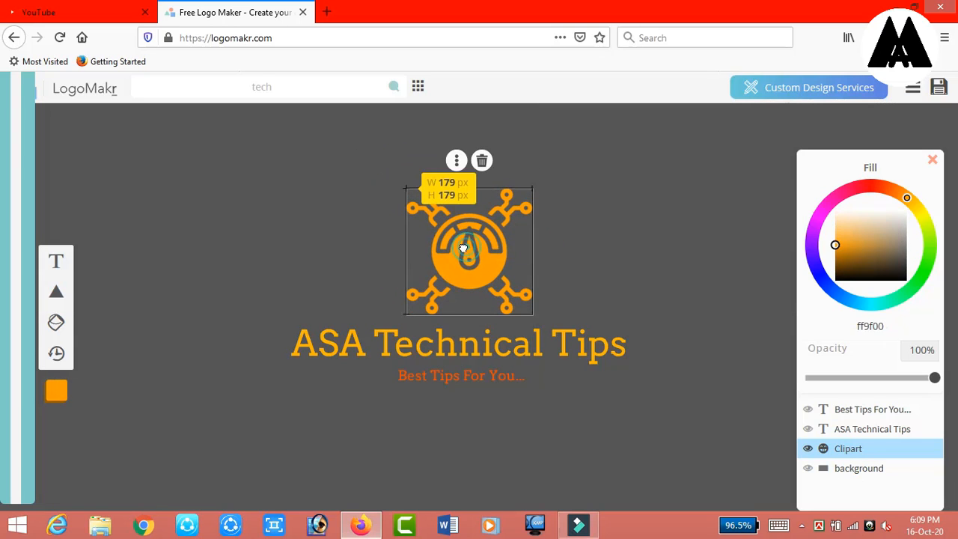
drag(450, 238, 442, 237)
click(633, 235)
Remove the dark gray background from the logo
right_click(721, 229)
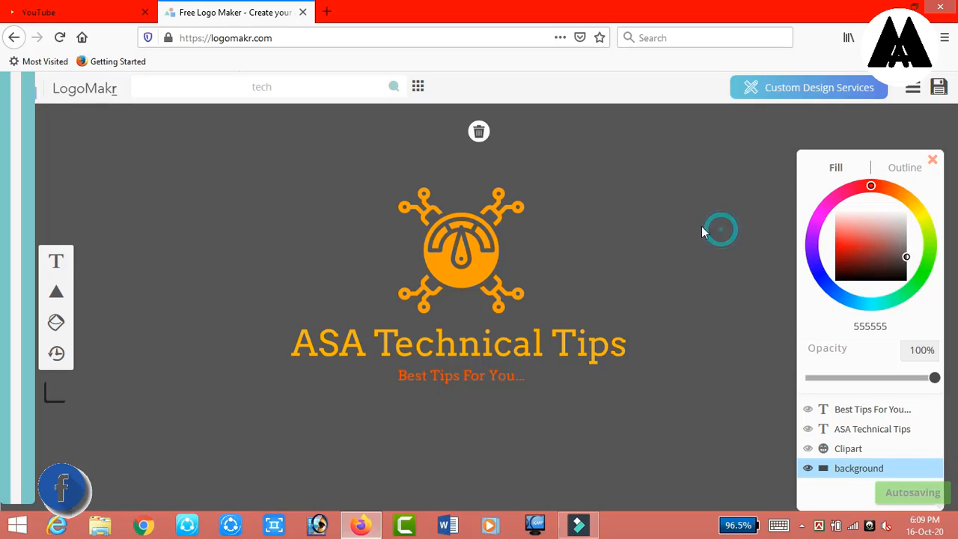
click(714, 230)
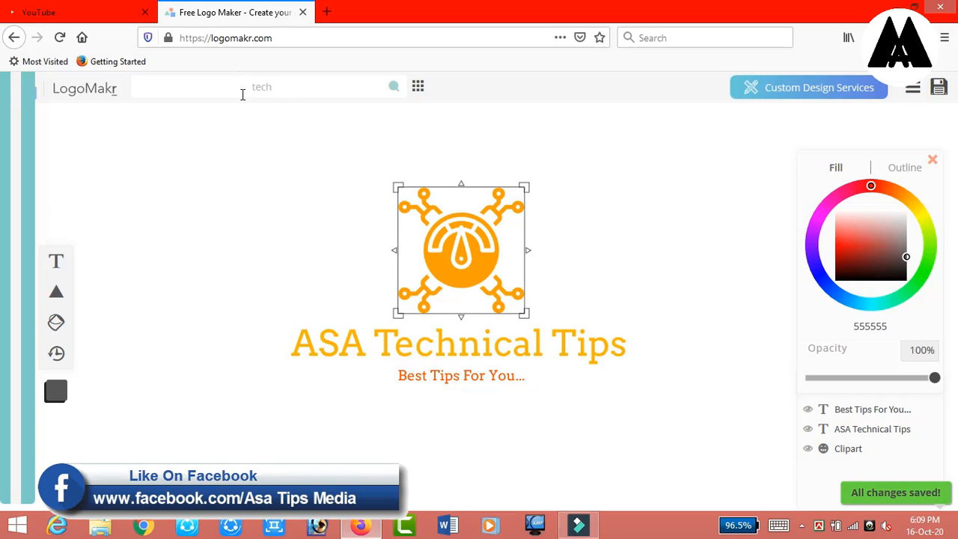
click(304, 143)
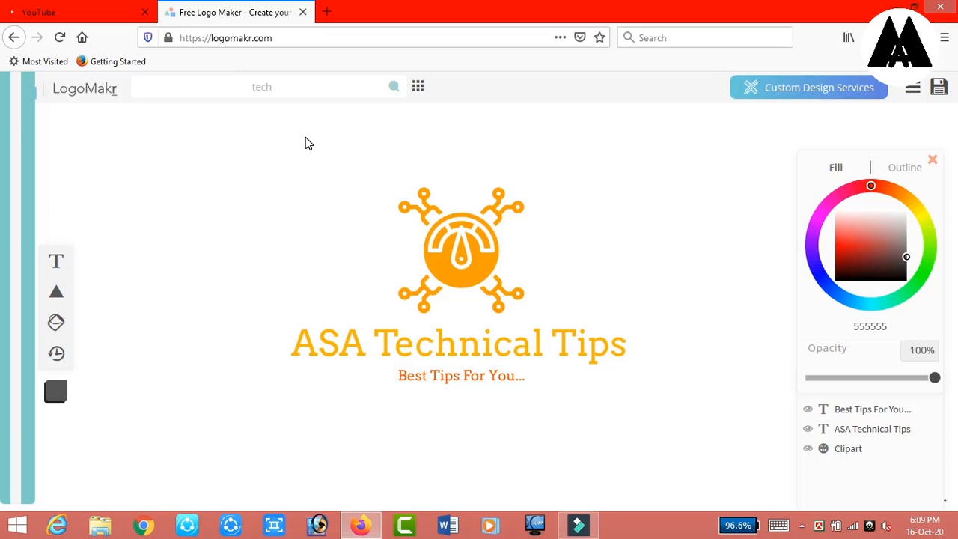
click(487, 219)
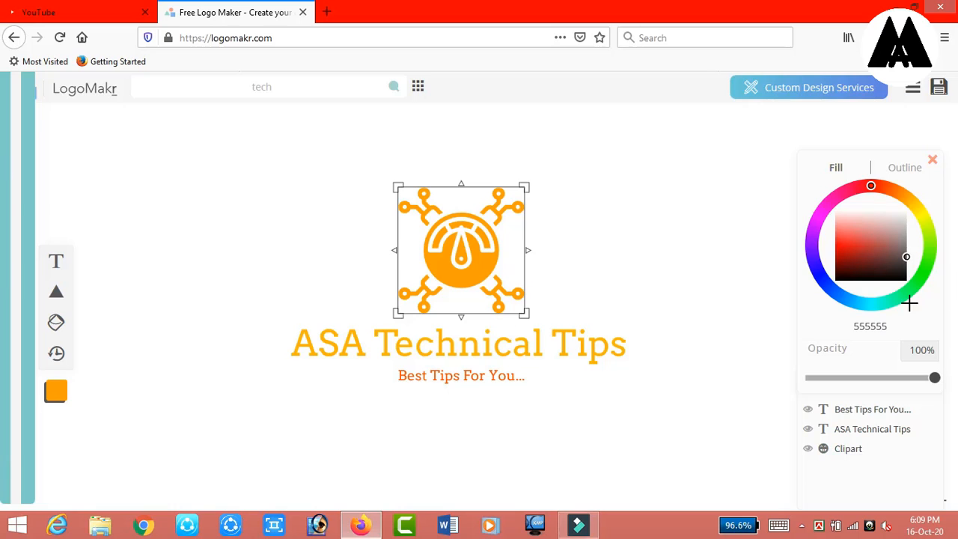
click(278, 384)
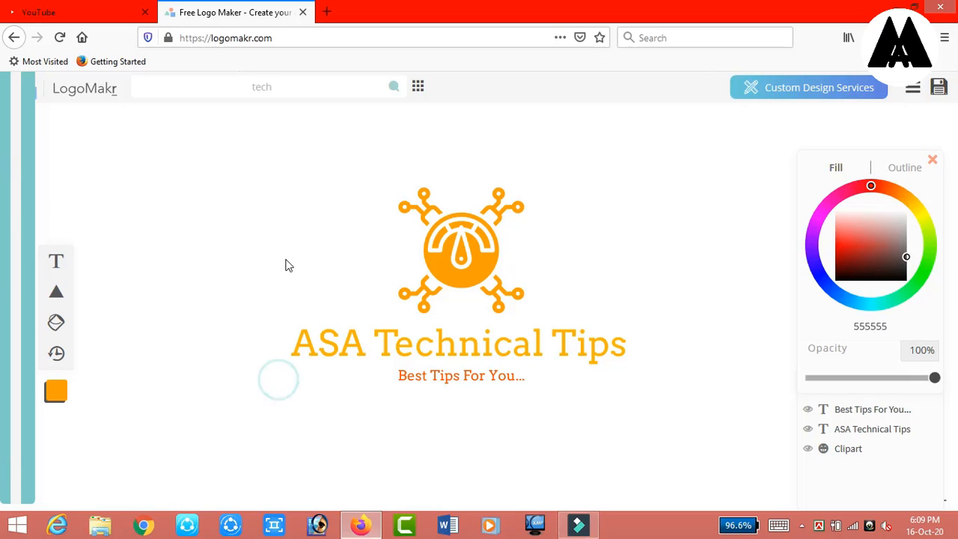
Adjust the crop frame so it surrounds the graphic, title and tagline with a small margin on every side
drag(662, 432, 332, 153)
drag(680, 384, 613, 391)
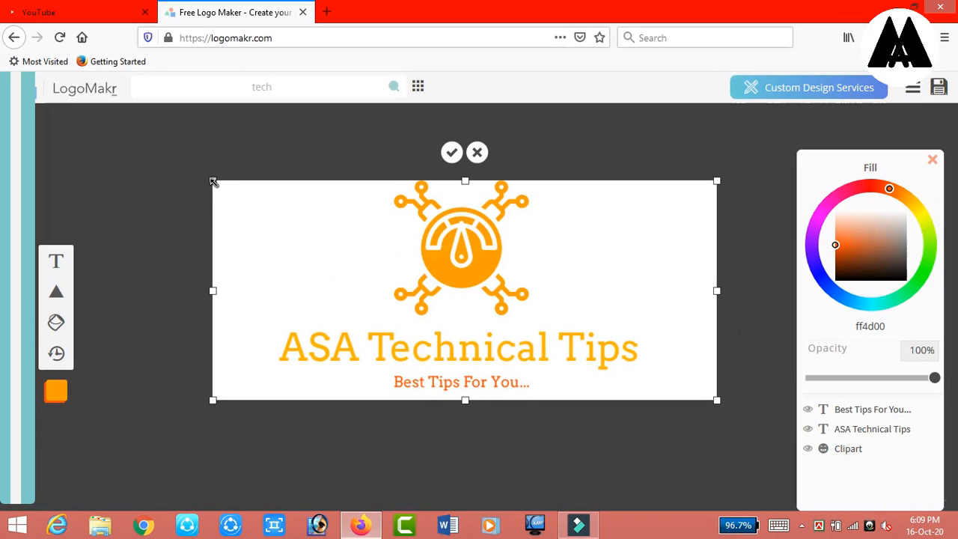
drag(213, 182, 258, 177)
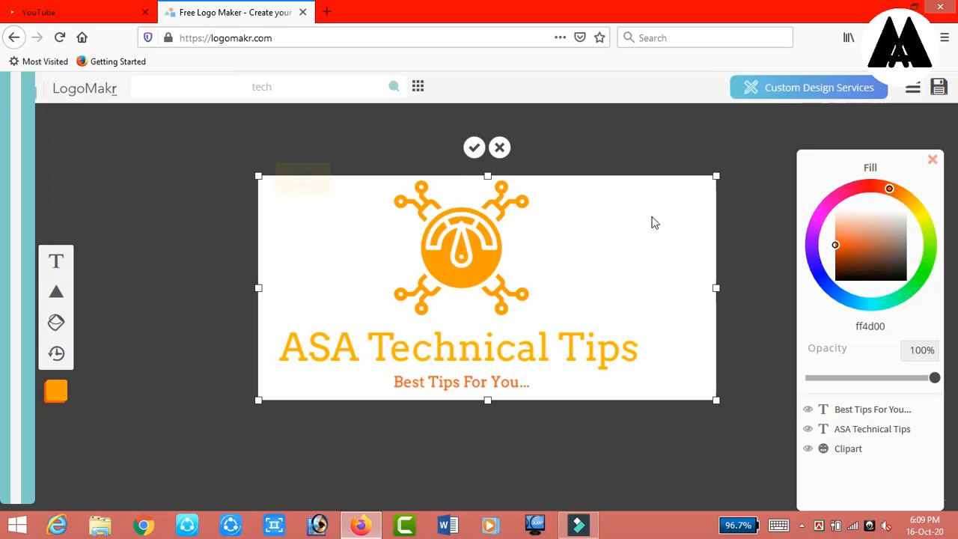
drag(718, 175, 648, 160)
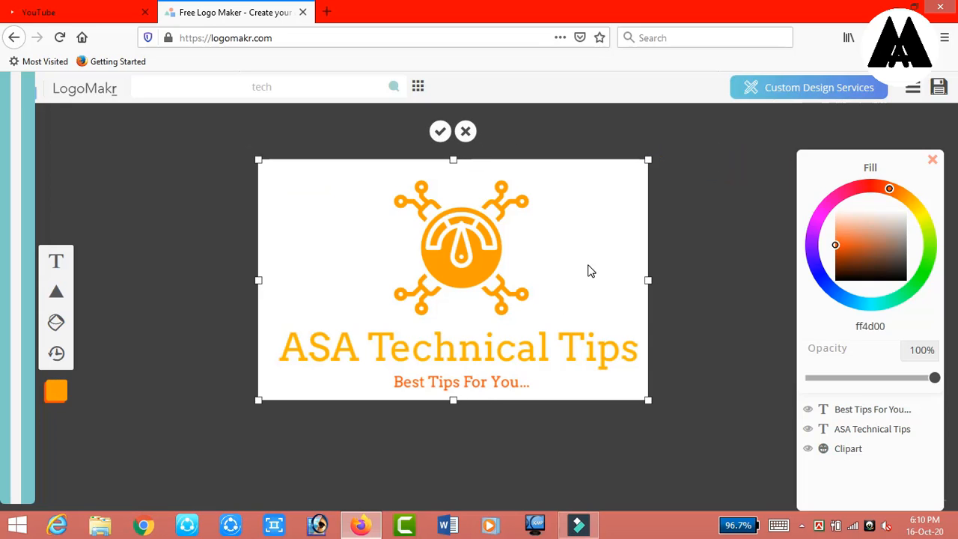
drag(588, 271, 603, 272)
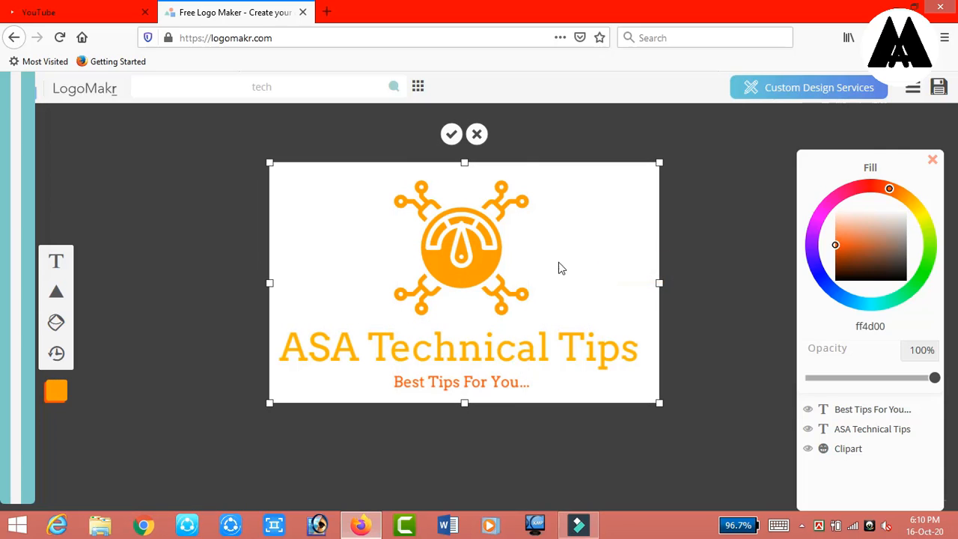
Download the logo as the free low-resolution PNG and open it in Windows Photo Viewer to inspect it
click(939, 89)
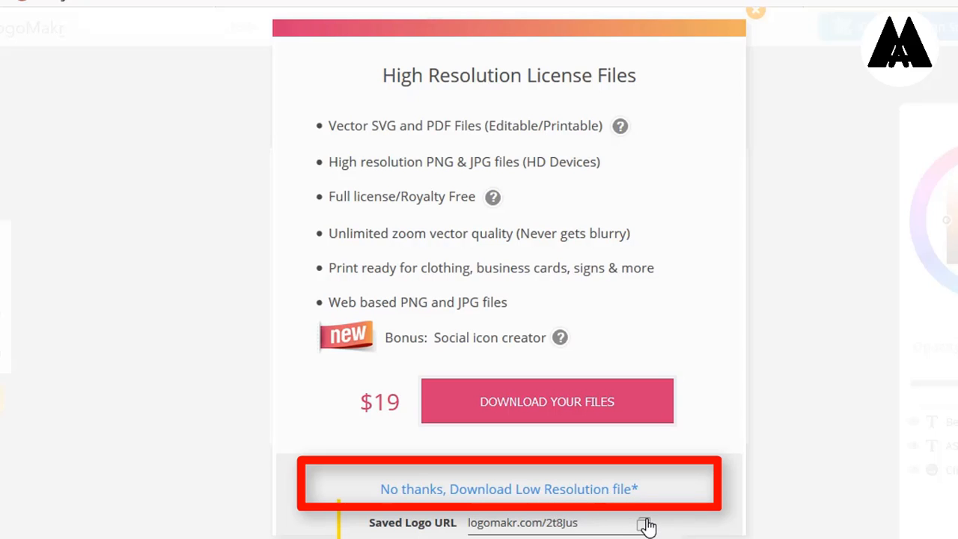
click(405, 493)
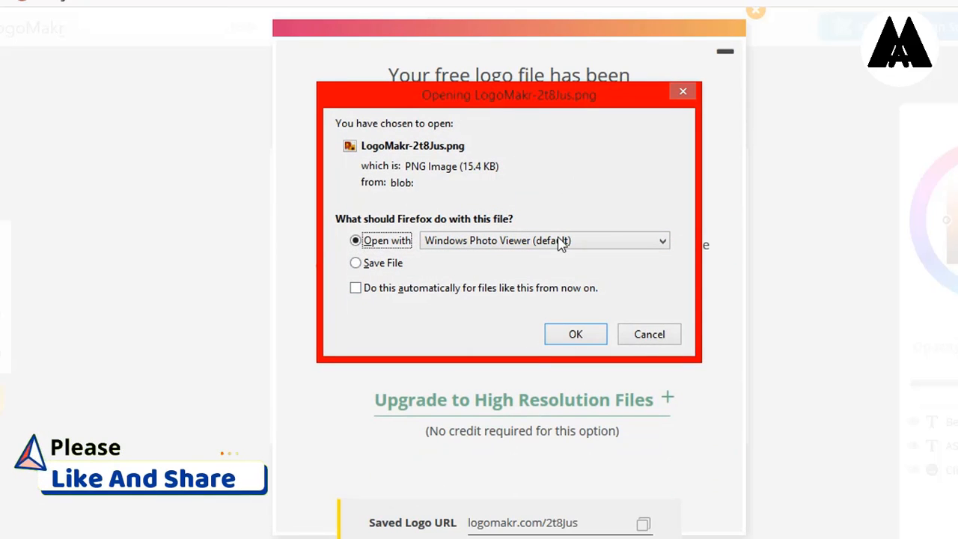
click(578, 334)
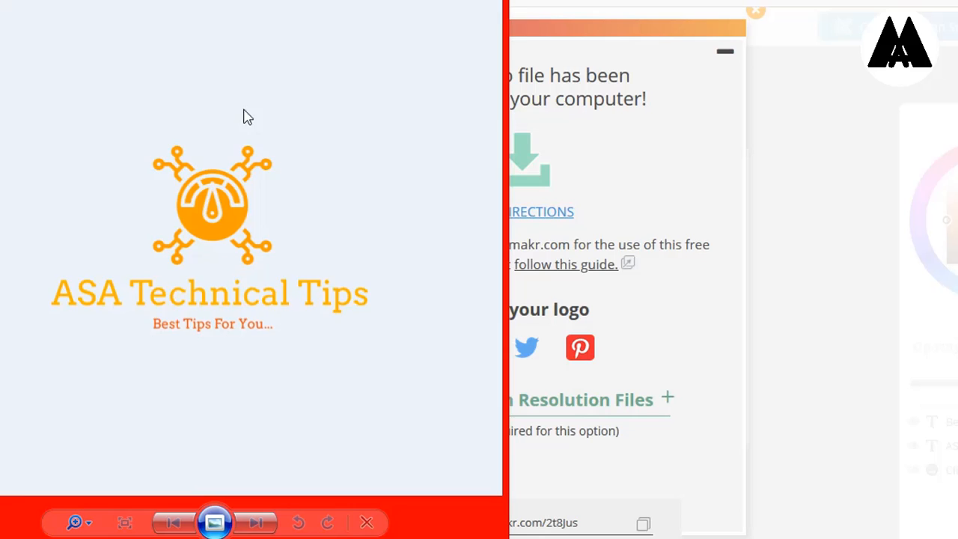
scroll(235, 142, up, 3)
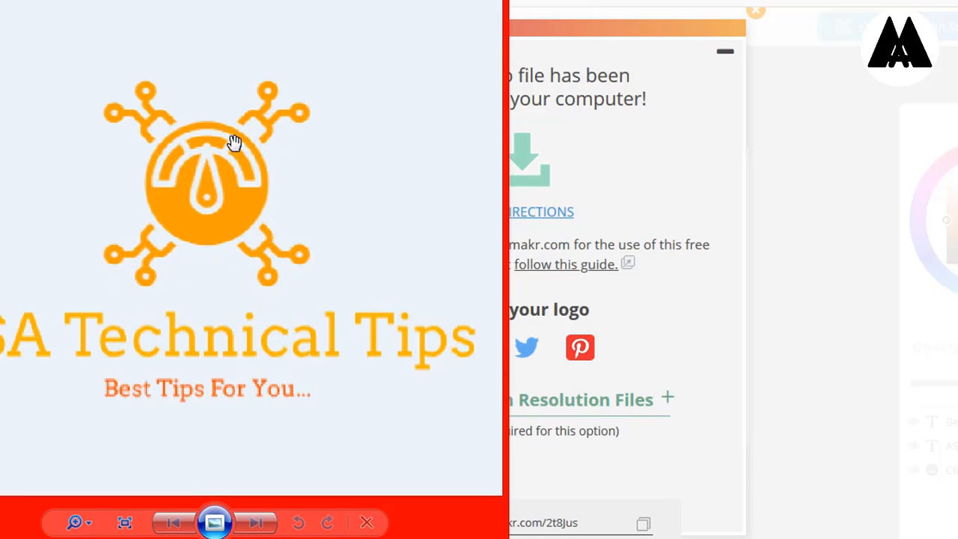
scroll(253, 169, down, 3)
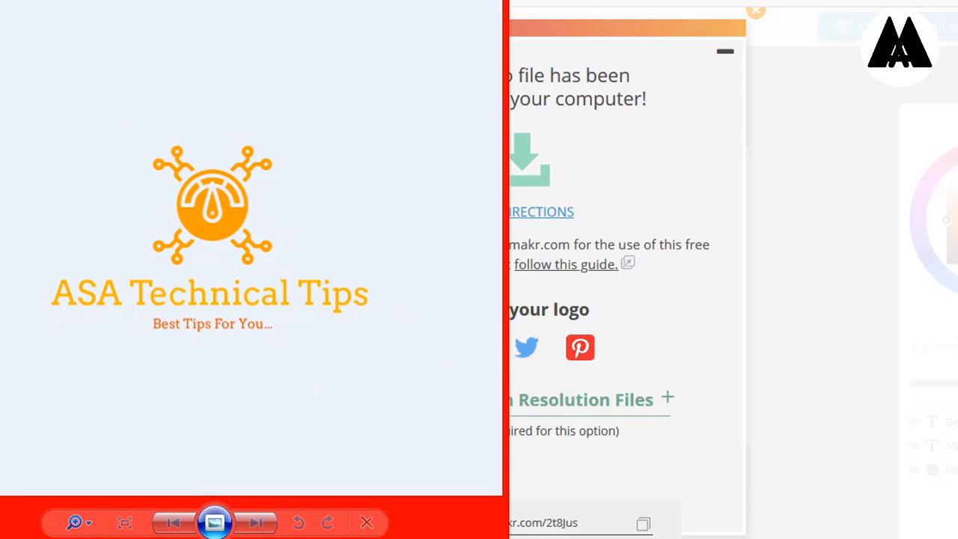